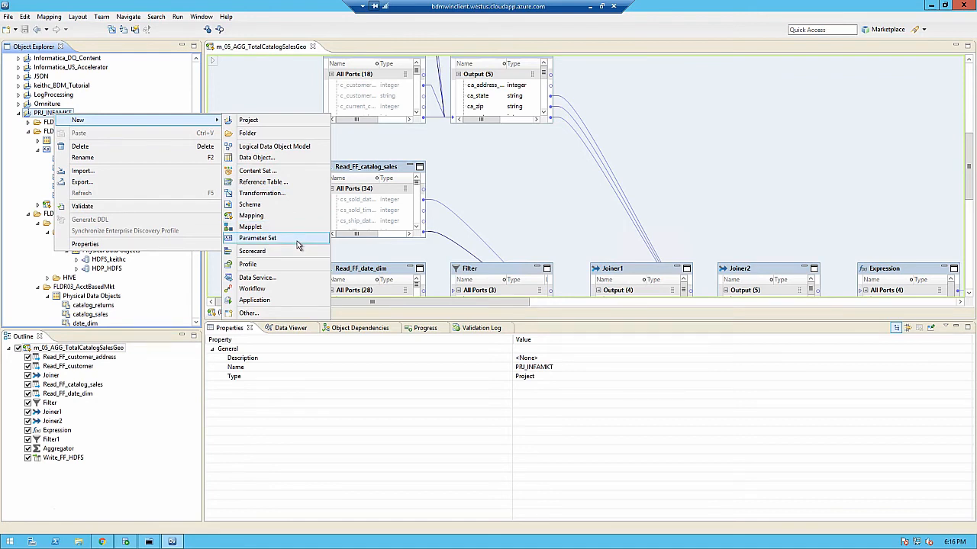
Step: Create a parameter set named prm_set_orders in the PRJ_INFAMKT project
{"action": "left_click", "coordinate": [298, 243]}
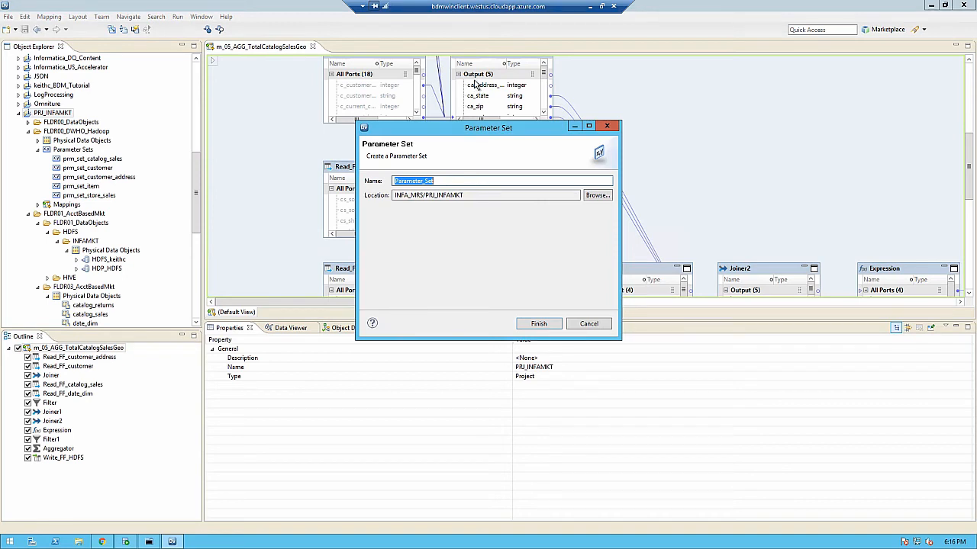
{"action": "type", "text": "prm"}
{"action": "type", "text": "_set_nameofps"}
{"action": "key", "text": "BackSpace"}
{"action": "key", "text": "BackSpace"}
{"action": "left_click", "coordinate": [538, 323]}
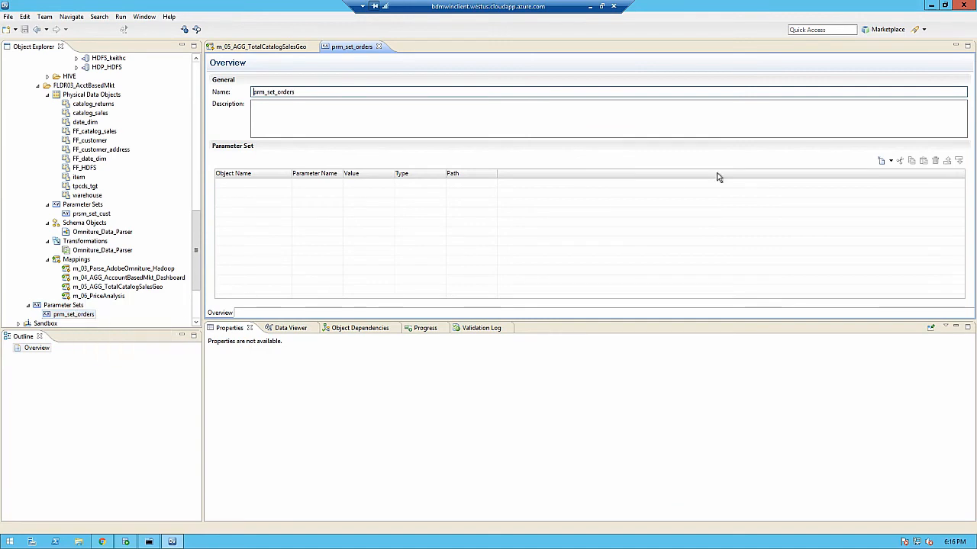
Step: Associate the m_Template_DWHO_CDC_on_Hadoop mapping from PRJ_INFAMKT's FLDR00_DWHO_Hadoop folder with the parameter set
{"action": "left_click", "coordinate": [891, 161]}
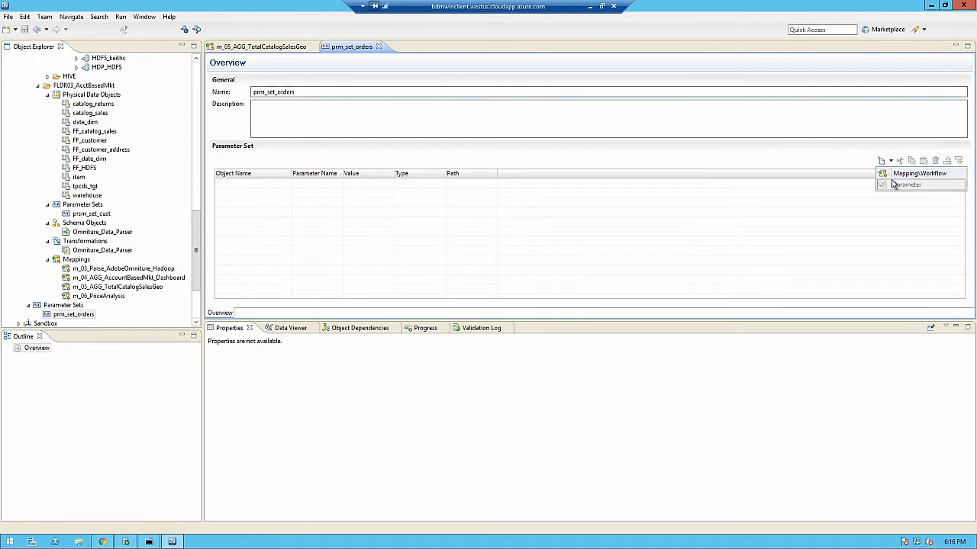
{"action": "left_click", "coordinate": [897, 175]}
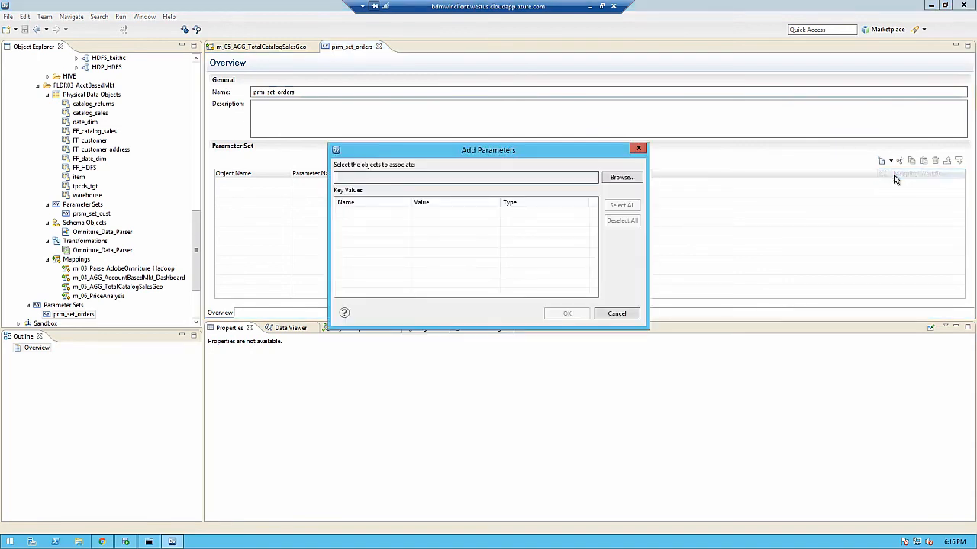
{"action": "left_click", "coordinate": [632, 181]}
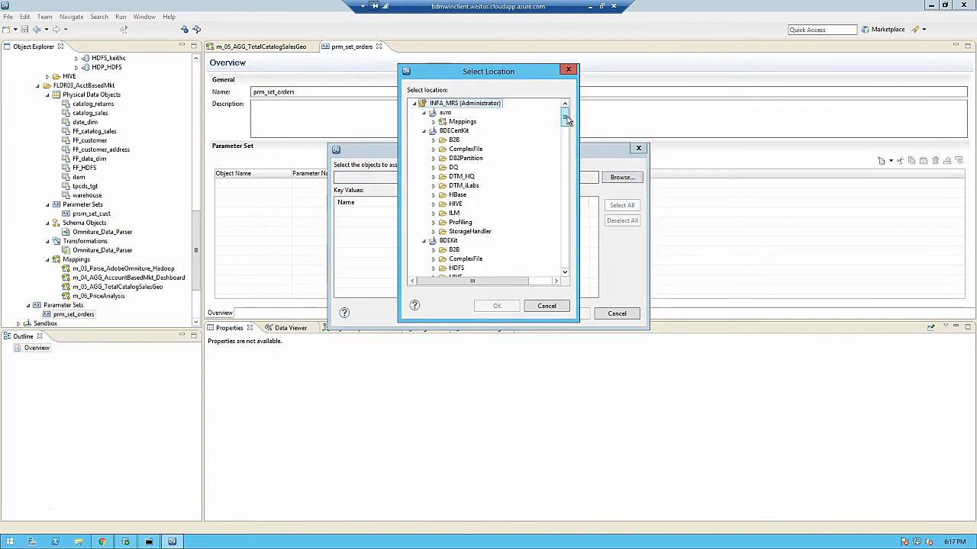
{"action": "left_click_drag", "start_coordinate": [564, 116], "coordinate": [569, 179]}
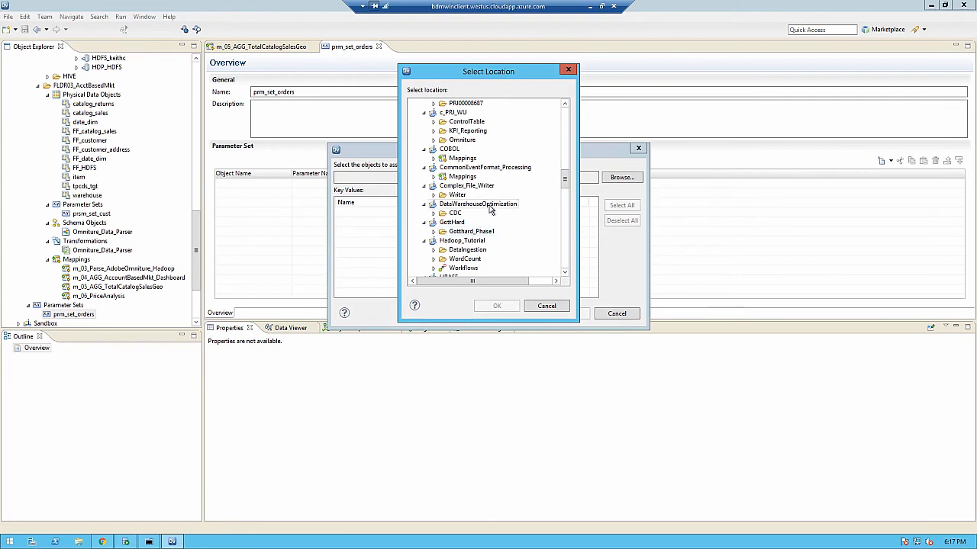
{"action": "scroll", "coordinate": [489, 215], "scroll_direction": "down", "scroll_amount": 2}
{"action": "scroll", "coordinate": [489, 215], "scroll_direction": "down", "scroll_amount": 3}
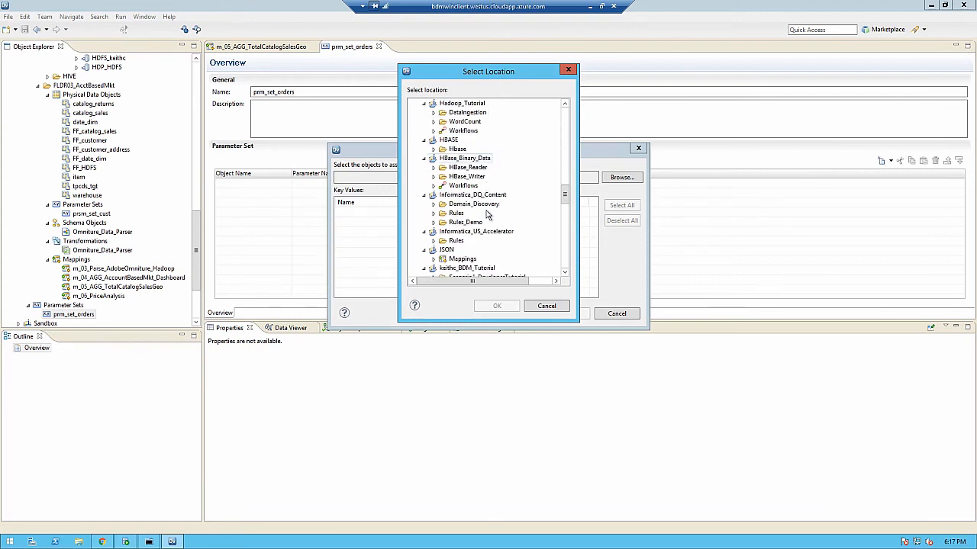
{"action": "scroll", "coordinate": [489, 215], "scroll_direction": "down", "scroll_amount": 3}
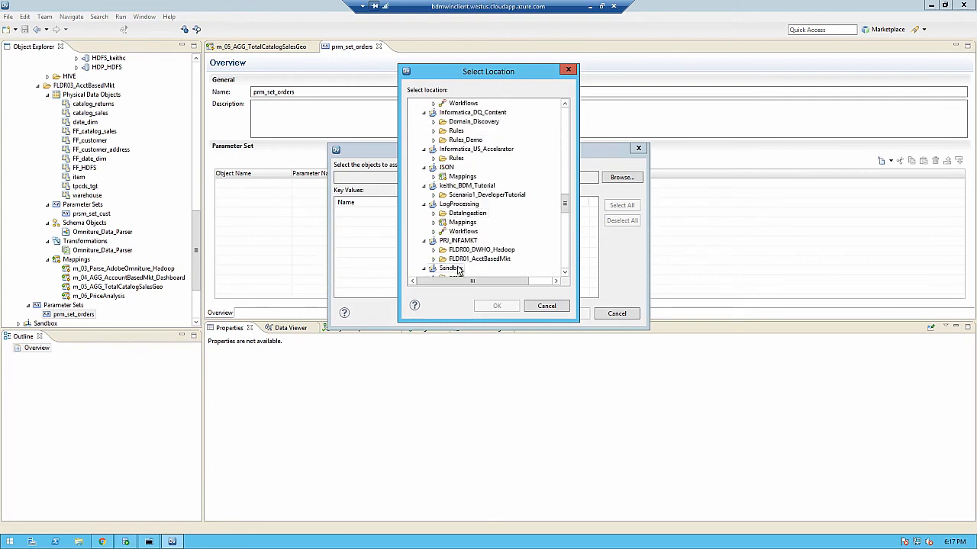
{"action": "left_click", "coordinate": [434, 249]}
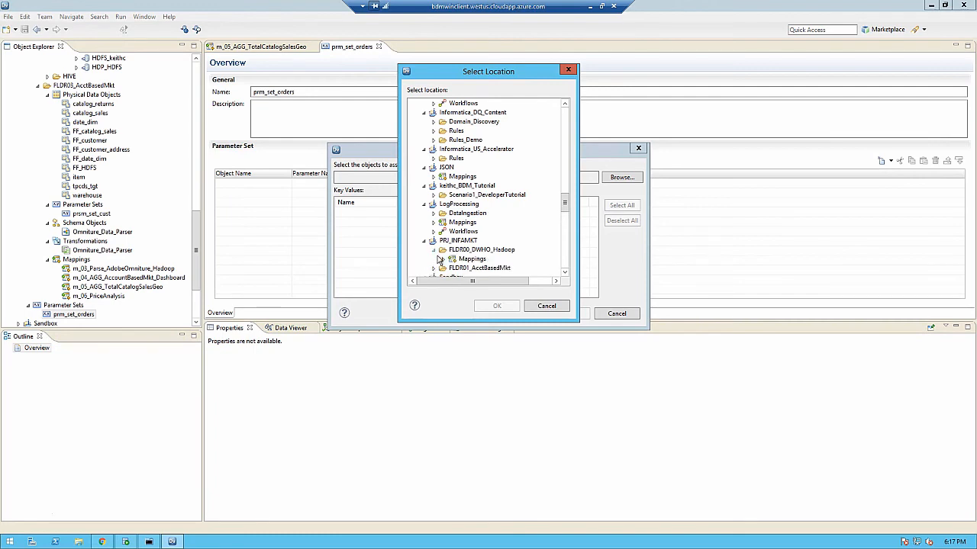
{"action": "left_click", "coordinate": [444, 258]}
{"action": "left_click", "coordinate": [497, 269]}
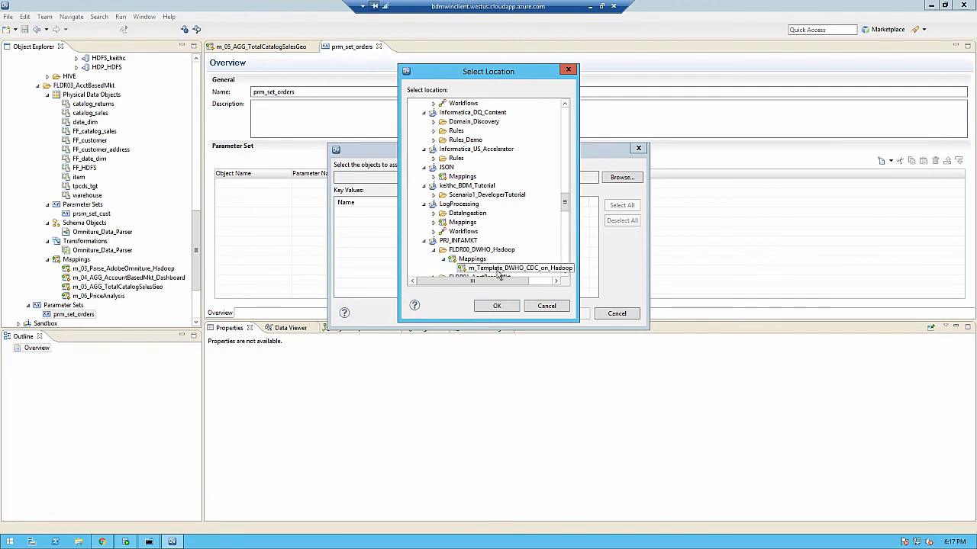
{"action": "left_click", "coordinate": [495, 308]}
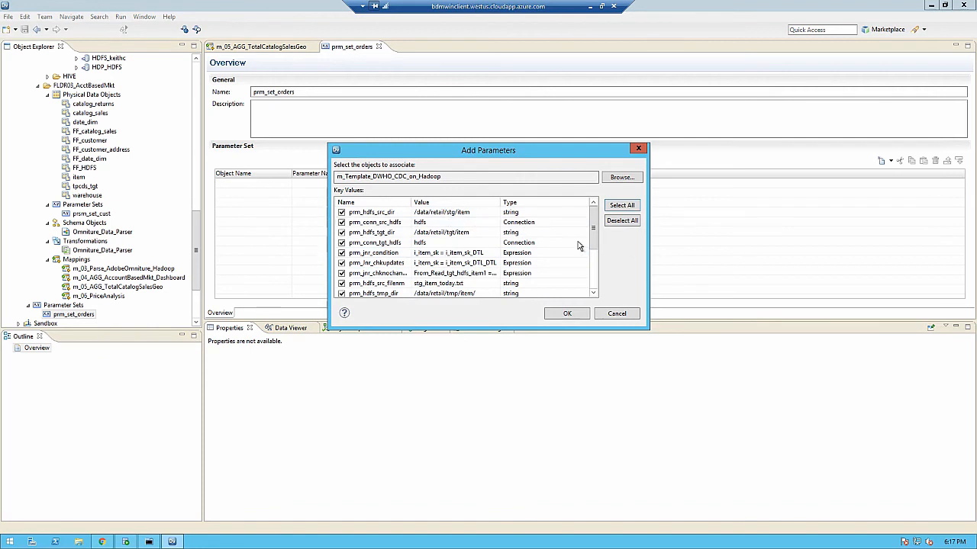
Step: Add all of the mapping's parameters to the set and fit the Parameter Name and Value columns to their contents
{"action": "left_click", "coordinate": [567, 314]}
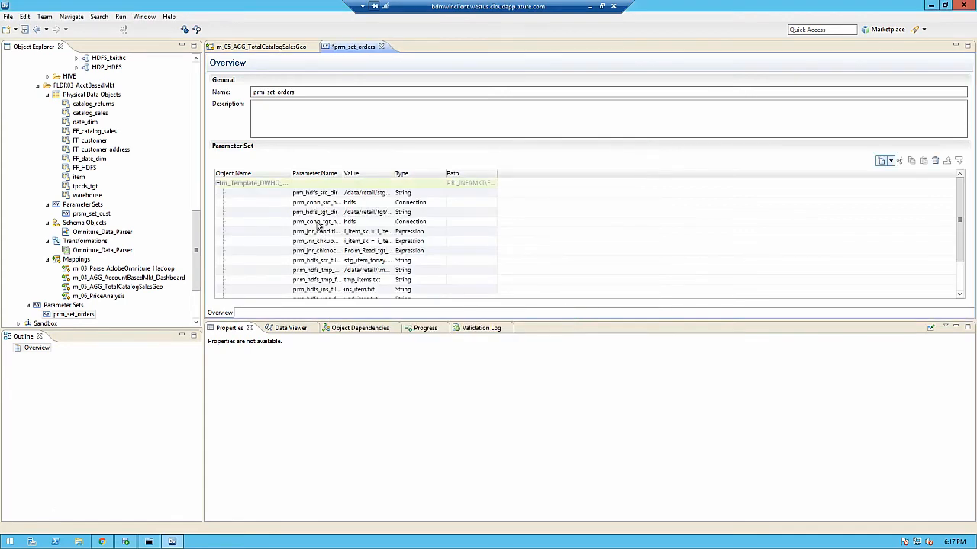
{"action": "double_click", "coordinate": [341, 173]}
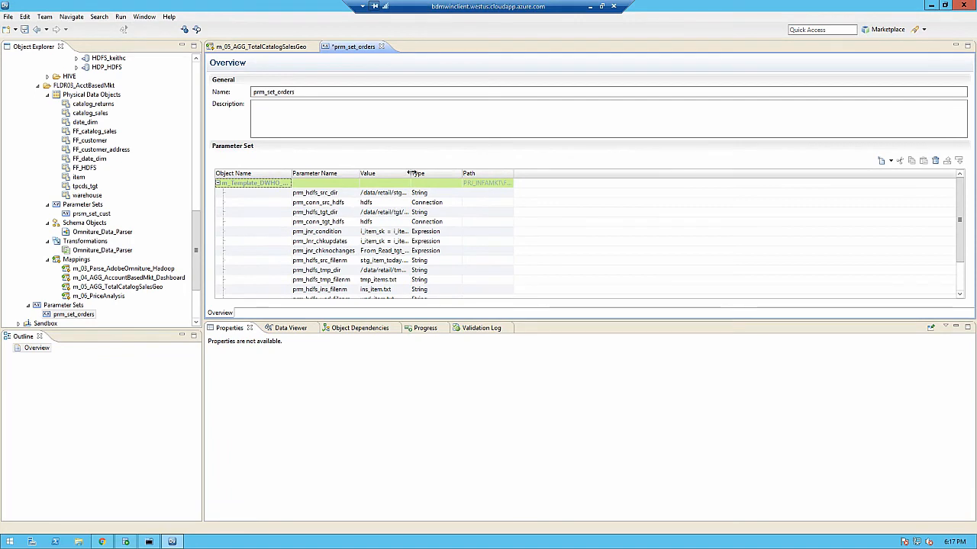
{"action": "double_click", "coordinate": [412, 173]}
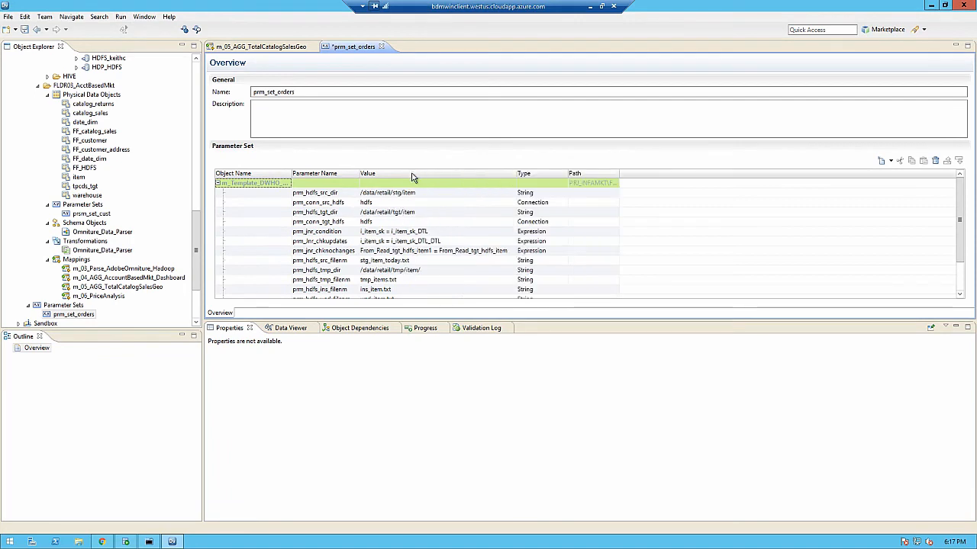
{"action": "left_click", "coordinate": [350, 194]}
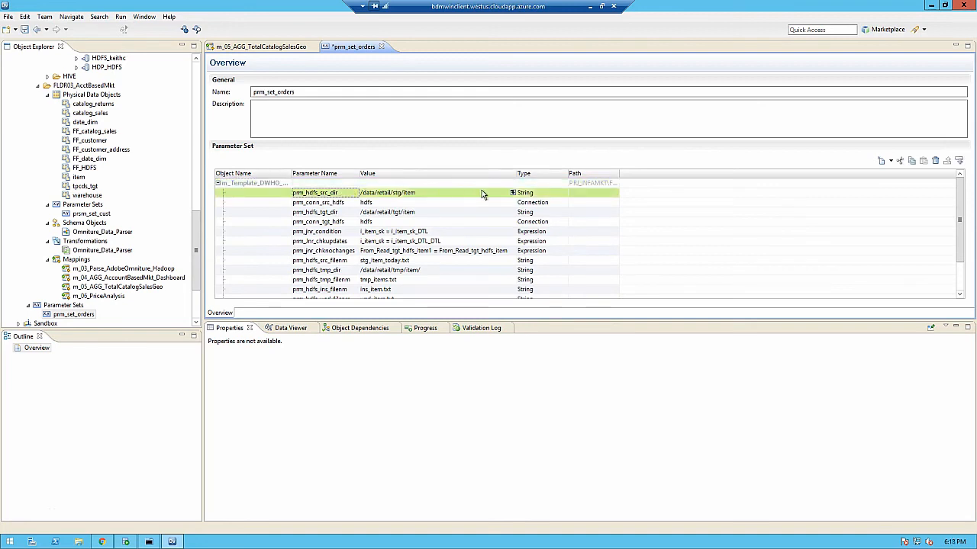
{"action": "left_click", "coordinate": [513, 194]}
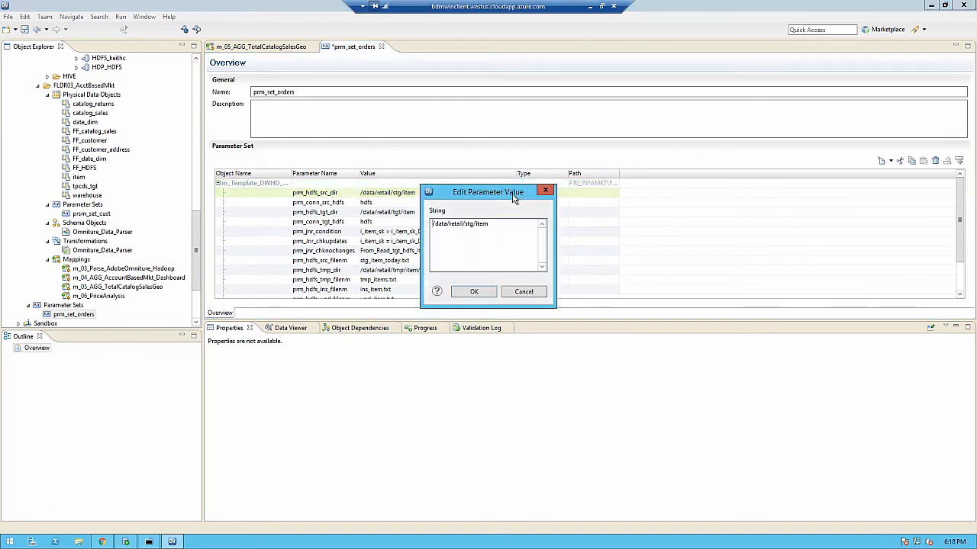
{"action": "left_click_drag", "start_coordinate": [512, 224], "coordinate": [464, 224]}
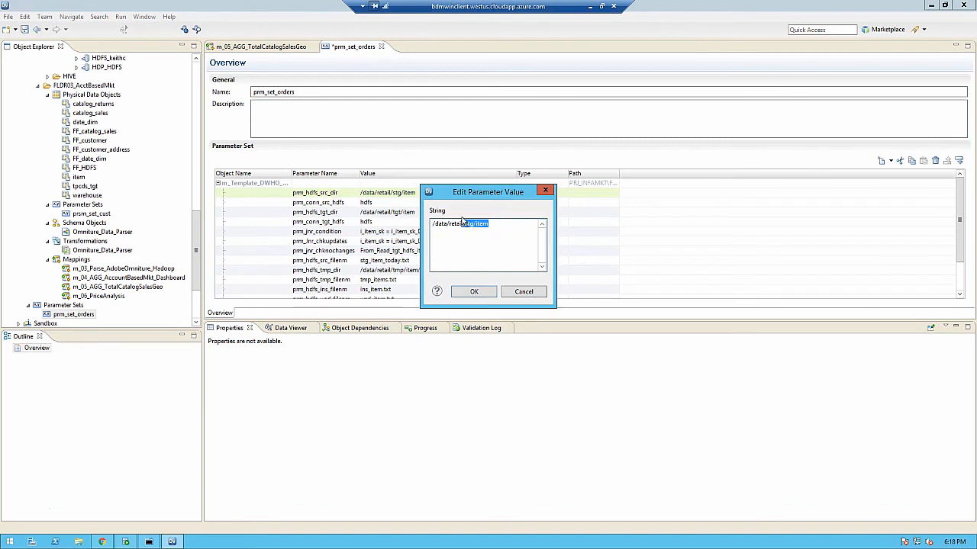
{"action": "left_click", "coordinate": [527, 240]}
{"action": "key", "text": "ctrl+a"}
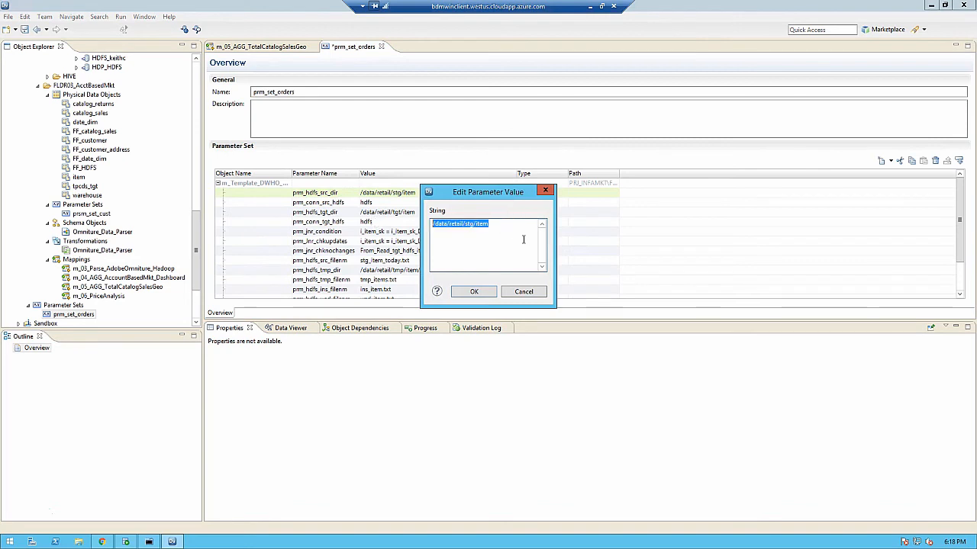
{"action": "left_click", "coordinate": [539, 296]}
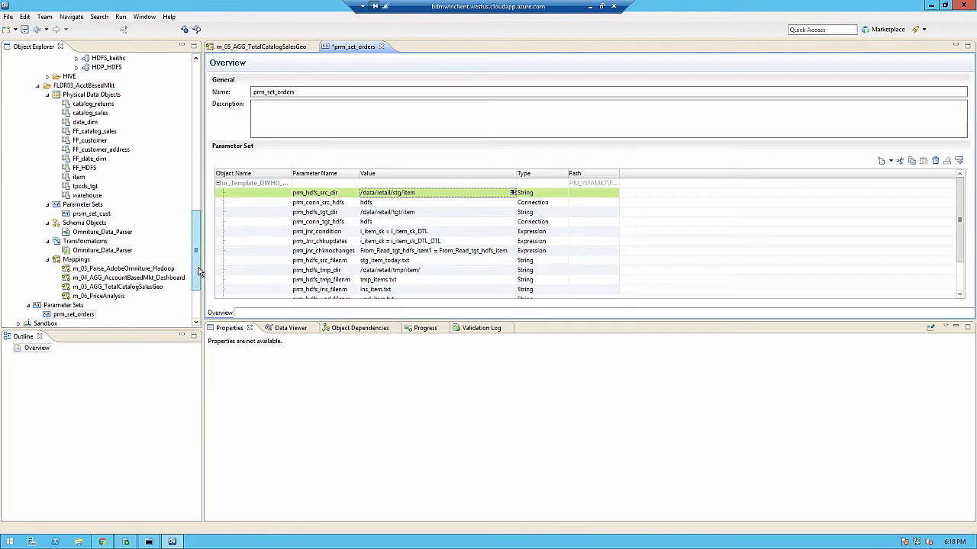
Step: Open the m_Template_DWHO_CDC_on_Hadoop mapping from the FLDR00_DWHO_Hadoop folder
{"action": "left_click_drag", "start_coordinate": [198, 271], "coordinate": [201, 250]}
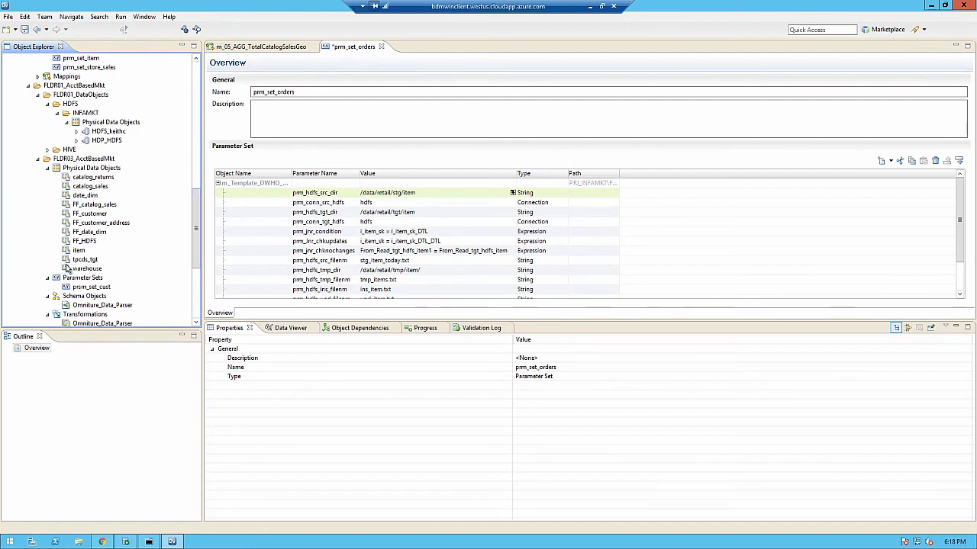
{"action": "scroll", "coordinate": [66, 197], "scroll_direction": "up", "scroll_amount": 3}
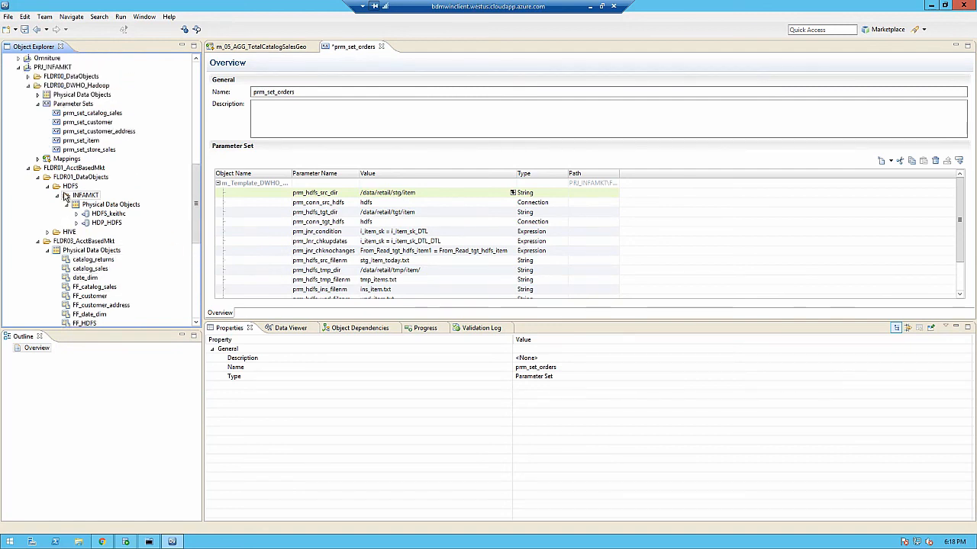
{"action": "left_click", "coordinate": [39, 160]}
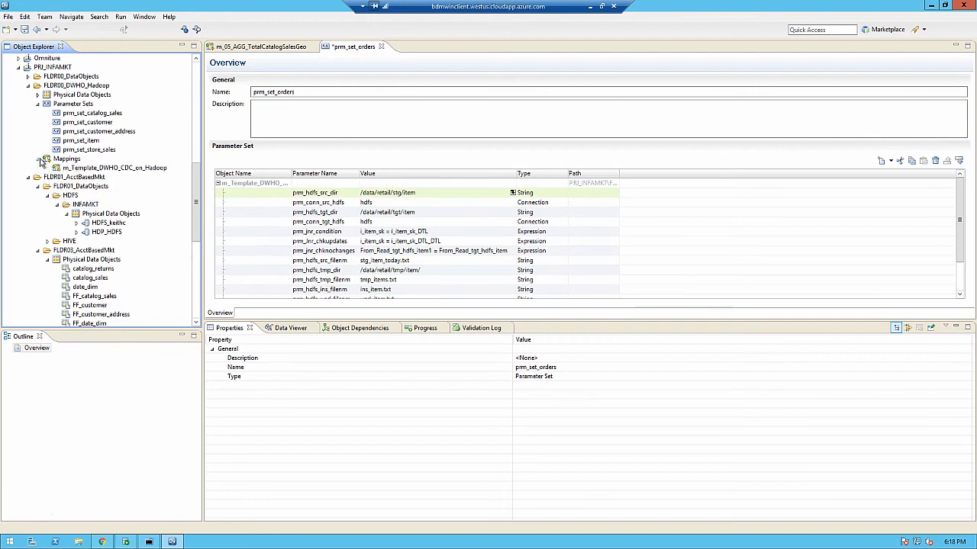
{"action": "double_click", "coordinate": [69, 168]}
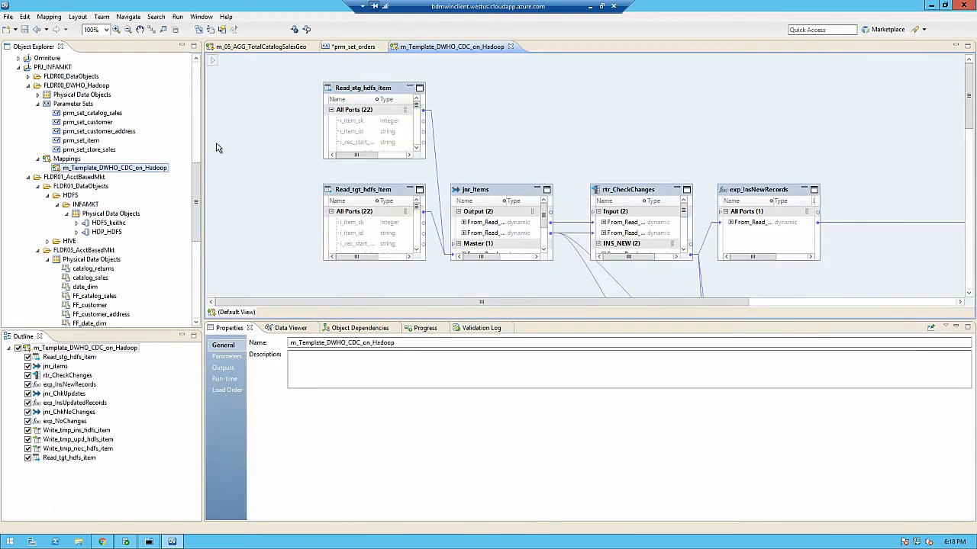
{"action": "left_click", "coordinate": [245, 136]}
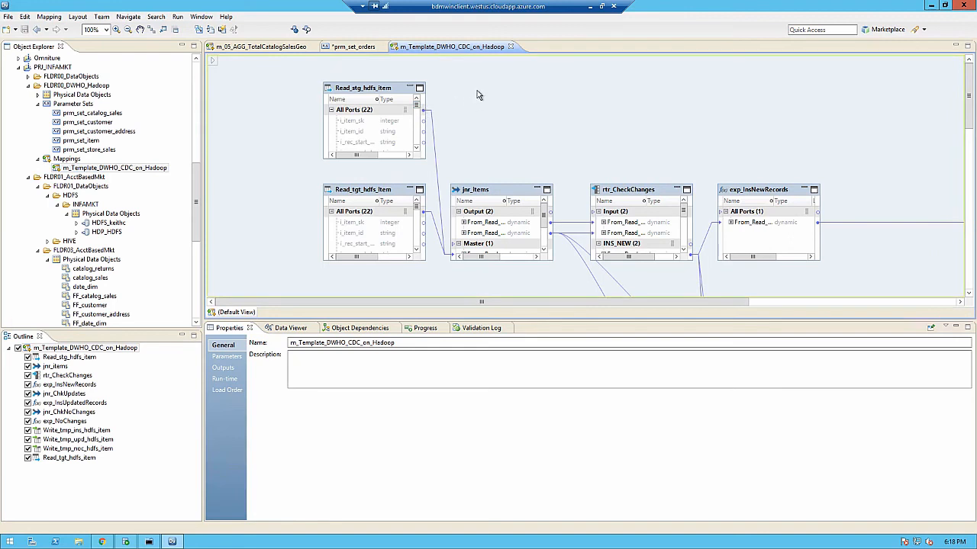
Step: Examine the data object parameters of the Read_stg_hdfs_item transformation, widening the Default Value column to read the full values
{"action": "left_click", "coordinate": [372, 90]}
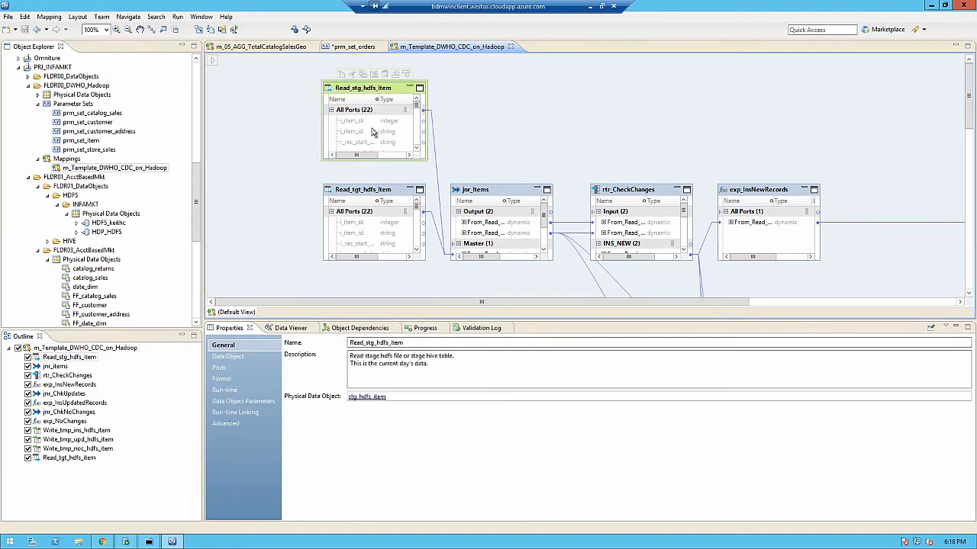
{"action": "left_click", "coordinate": [238, 358]}
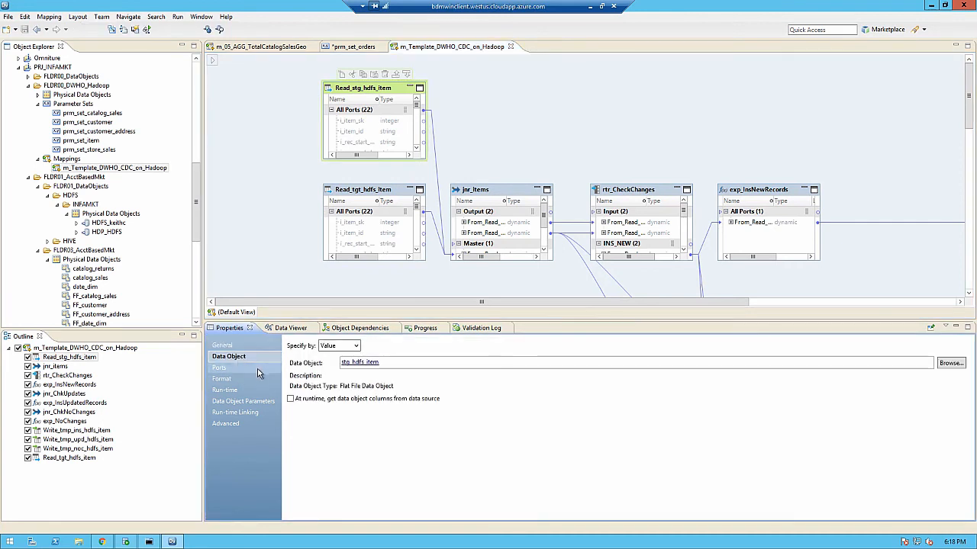
{"action": "left_click", "coordinate": [243, 412]}
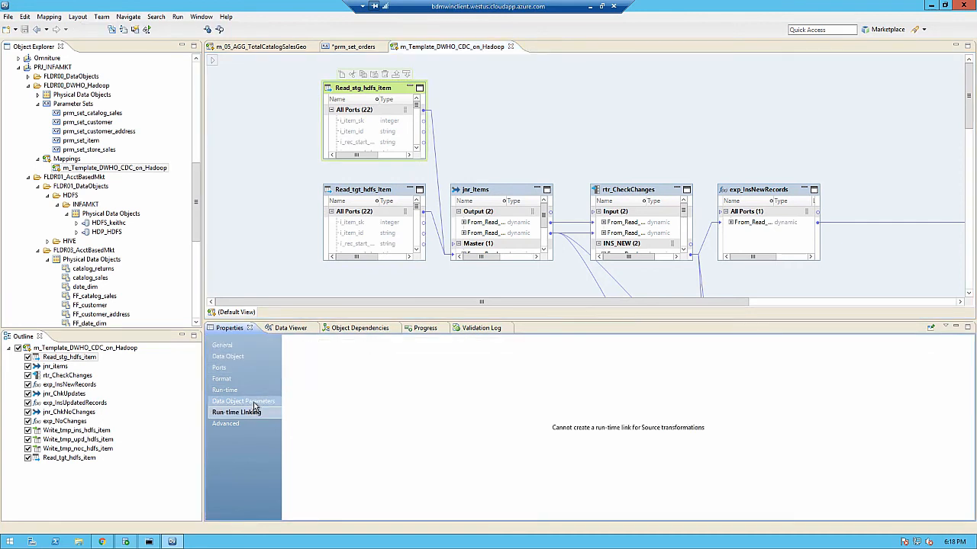
{"action": "left_click", "coordinate": [254, 403]}
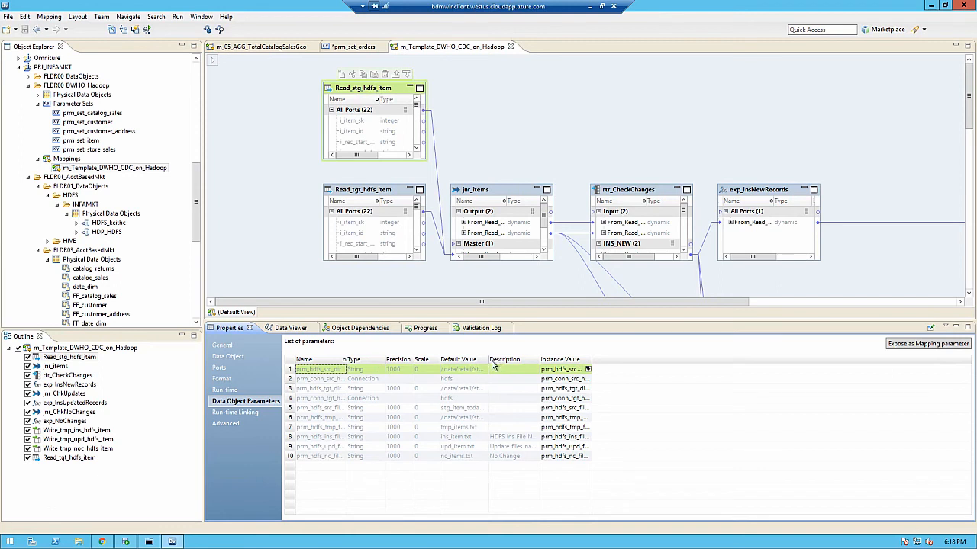
{"action": "left_click_drag", "start_coordinate": [486, 359], "coordinate": [521, 363]}
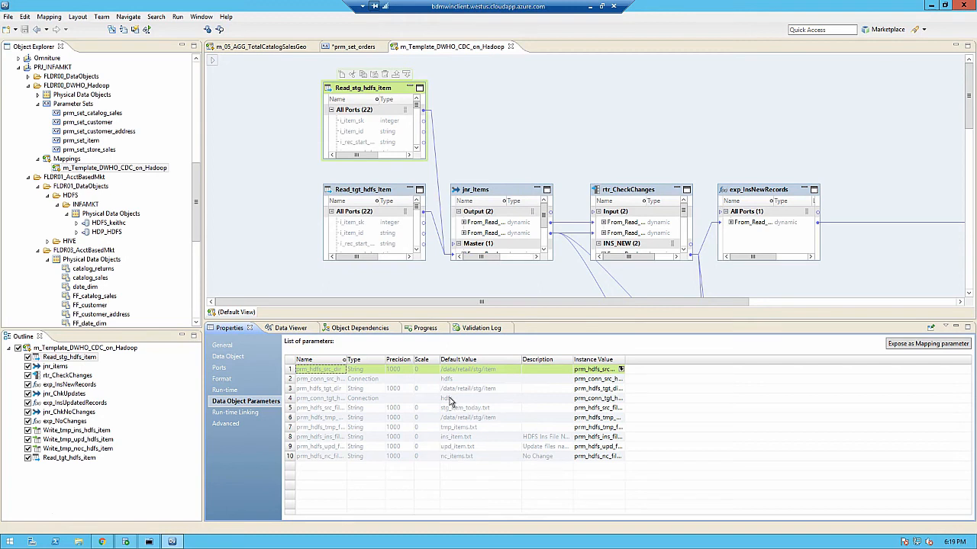
{"action": "scroll", "coordinate": [450, 402], "scroll_direction": "down", "scroll_amount": 3}
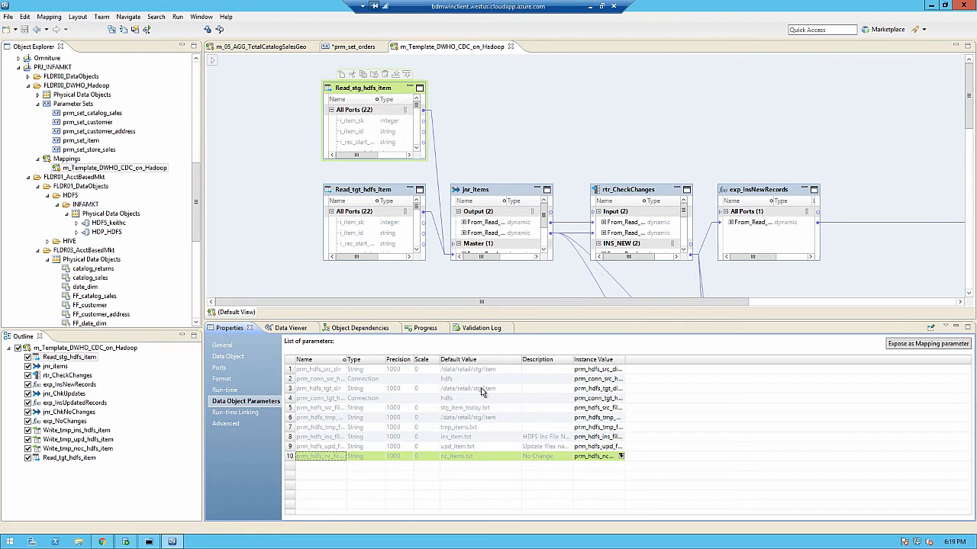
Step: Open the physical data object stg_hdfs_item behind Read_stg_hdfs_item and review its list of parameters
{"action": "left_click", "coordinate": [239, 347]}
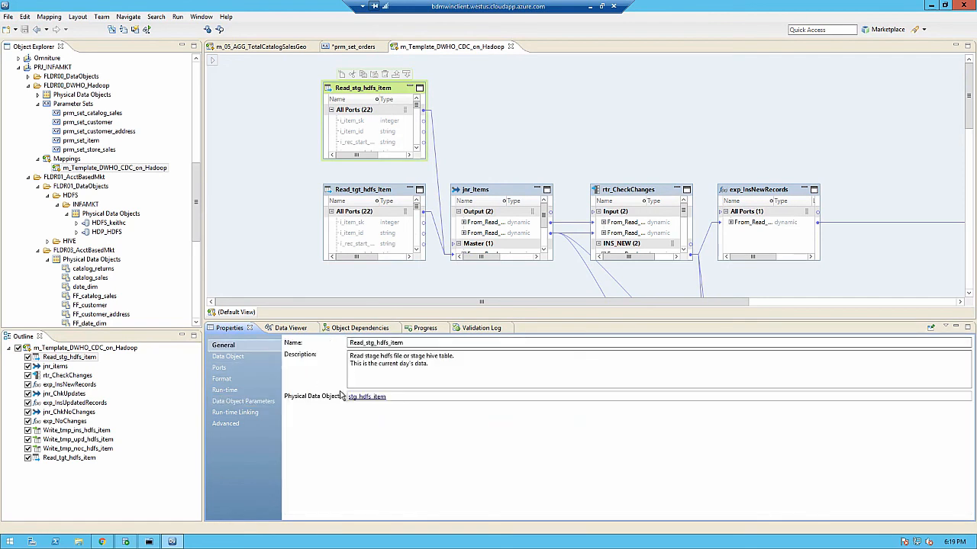
{"action": "left_click", "coordinate": [368, 398]}
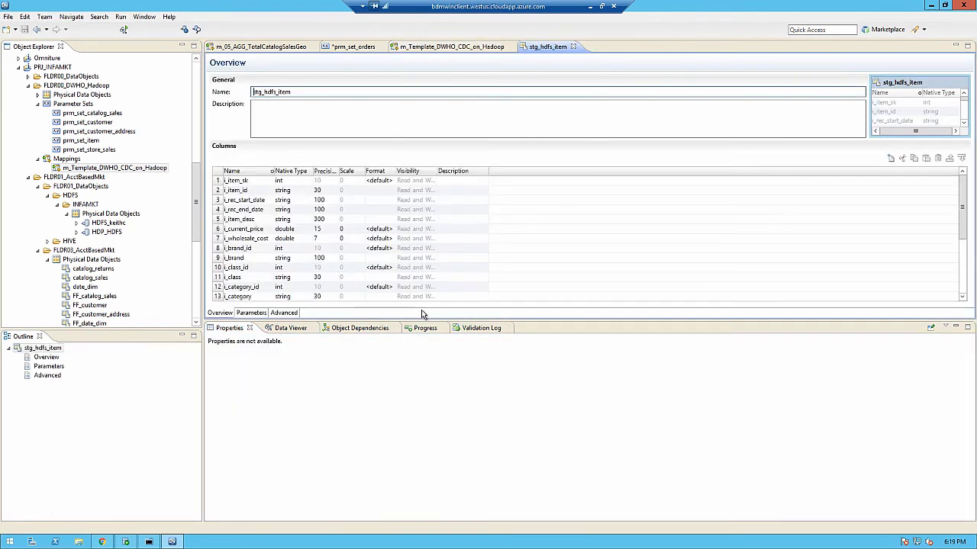
{"action": "left_click", "coordinate": [252, 314]}
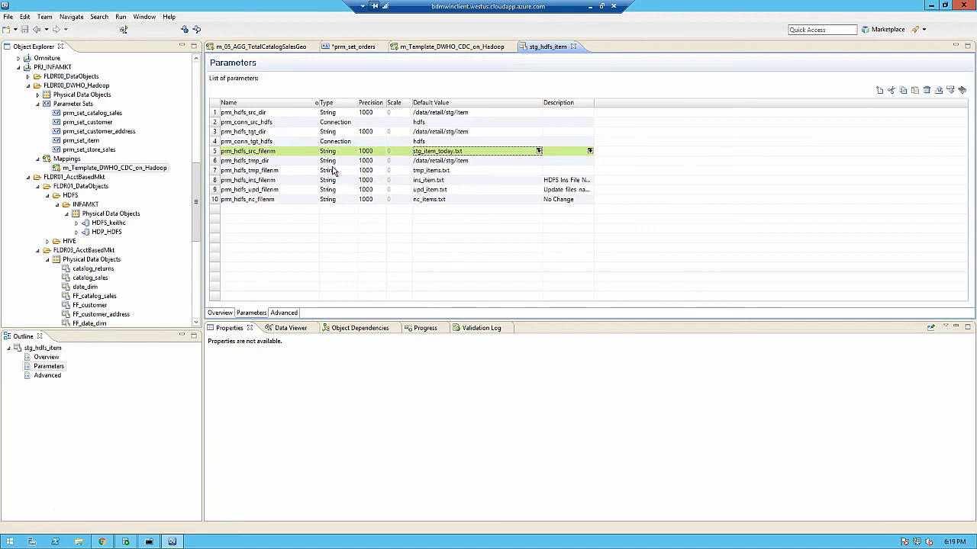
Step: Revisit the template mapping, then return to the stg_hdfs_item data object and show its advanced properties
{"action": "left_click", "coordinate": [483, 49]}
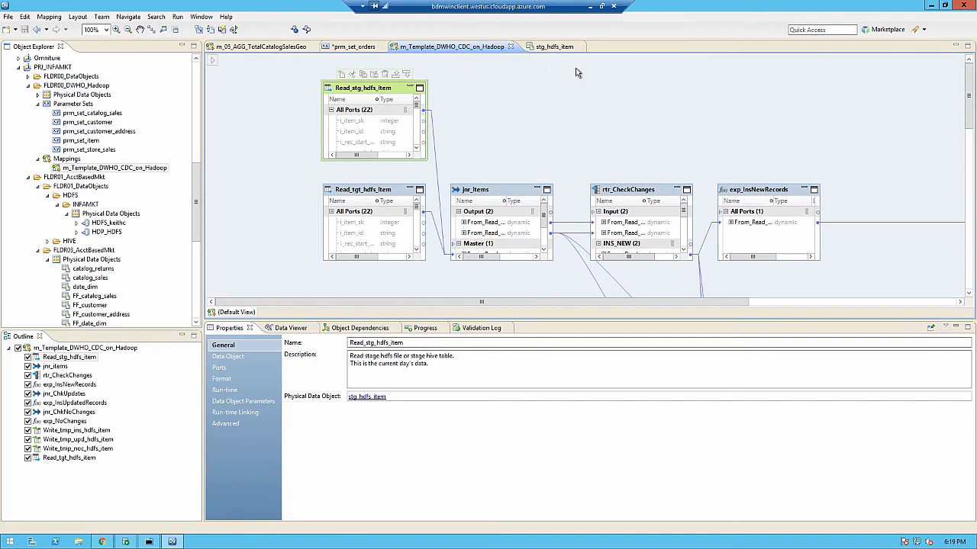
{"action": "left_click", "coordinate": [549, 48]}
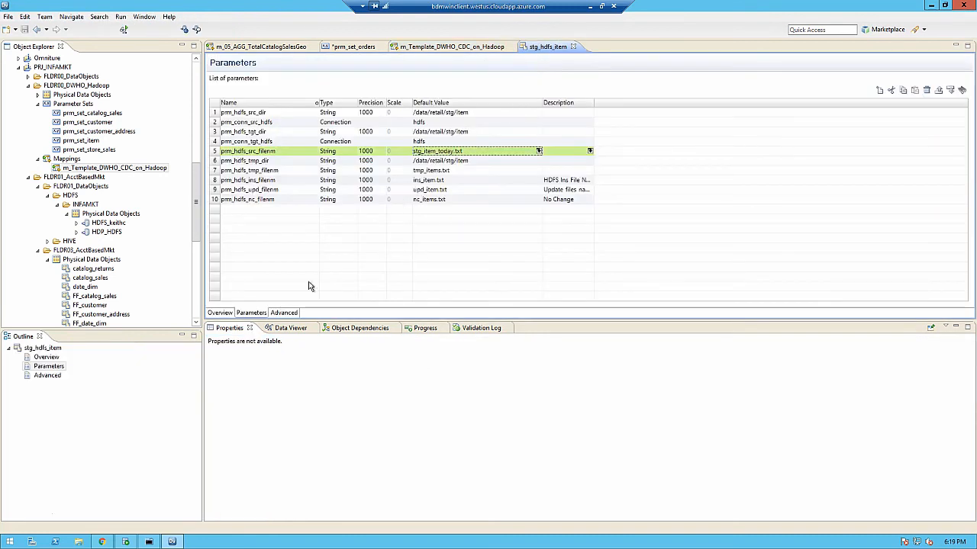
{"action": "left_click", "coordinate": [286, 313]}
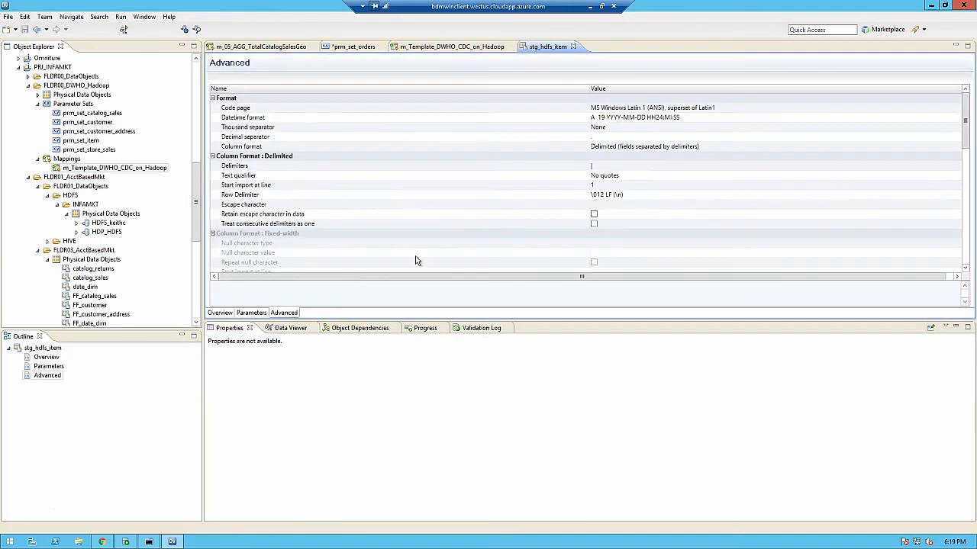
Step: Review the column format and runtime read properties of the stg_hdfs_item data object, including the parameterized source file settings, and close it
{"action": "left_click", "coordinate": [477, 147]}
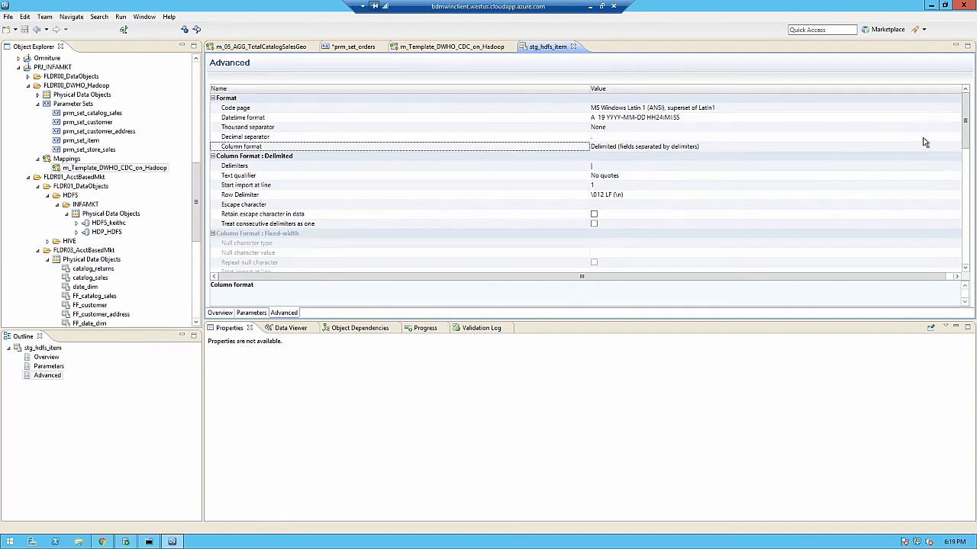
{"action": "left_click_drag", "start_coordinate": [964, 120], "coordinate": [966, 198]}
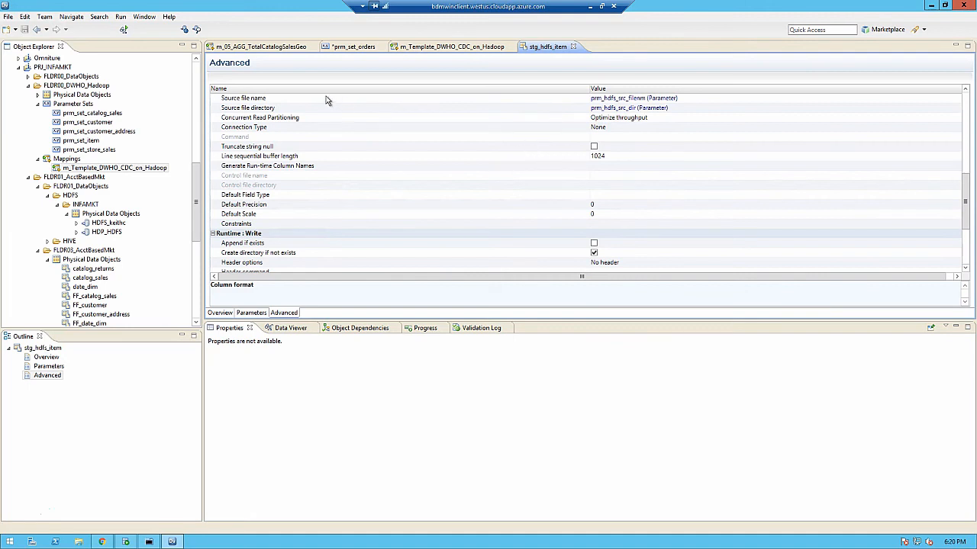
{"action": "left_click", "coordinate": [619, 127]}
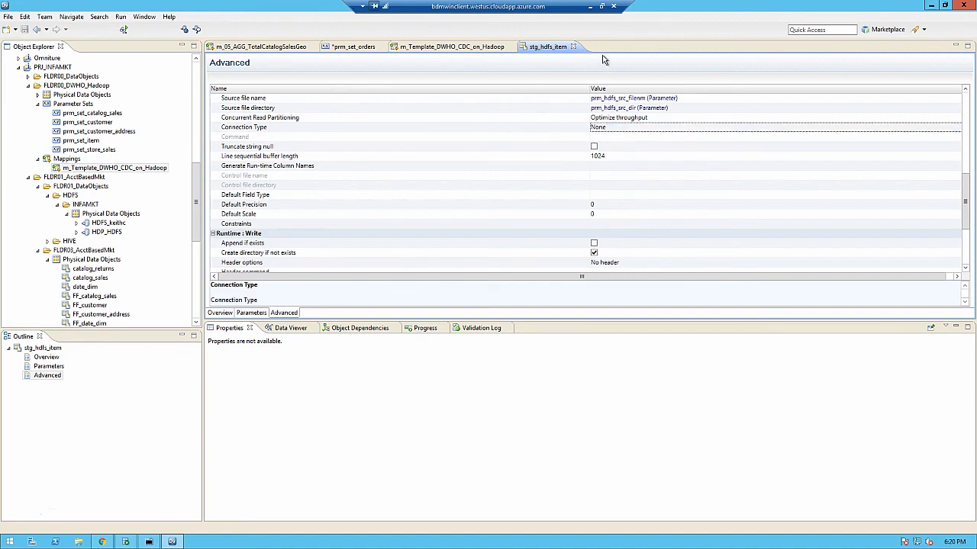
{"action": "left_click", "coordinate": [574, 48]}
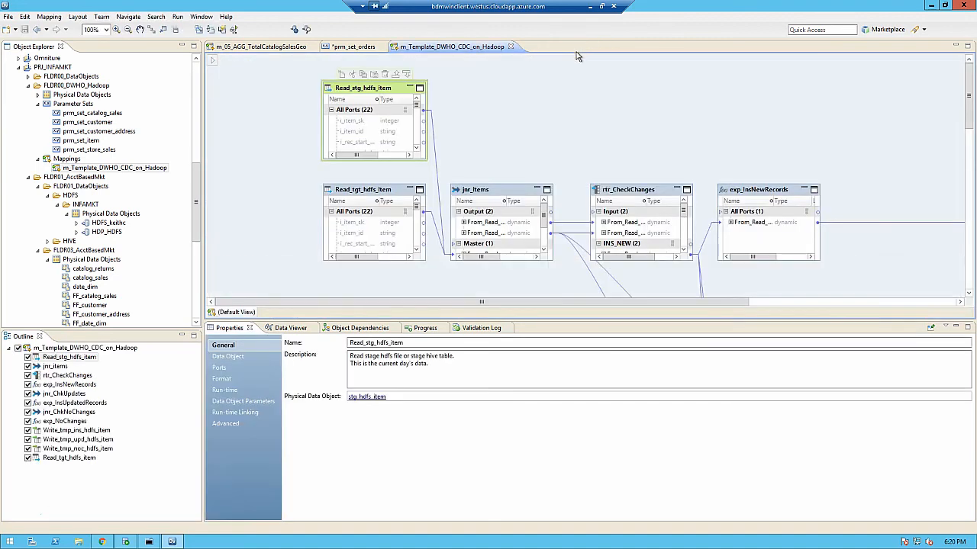
Step: Examine the join condition of the jnr_items joiner and the definition of its prm_jnr_condition parameter, leaving both unchanged
{"action": "left_click", "coordinate": [497, 191]}
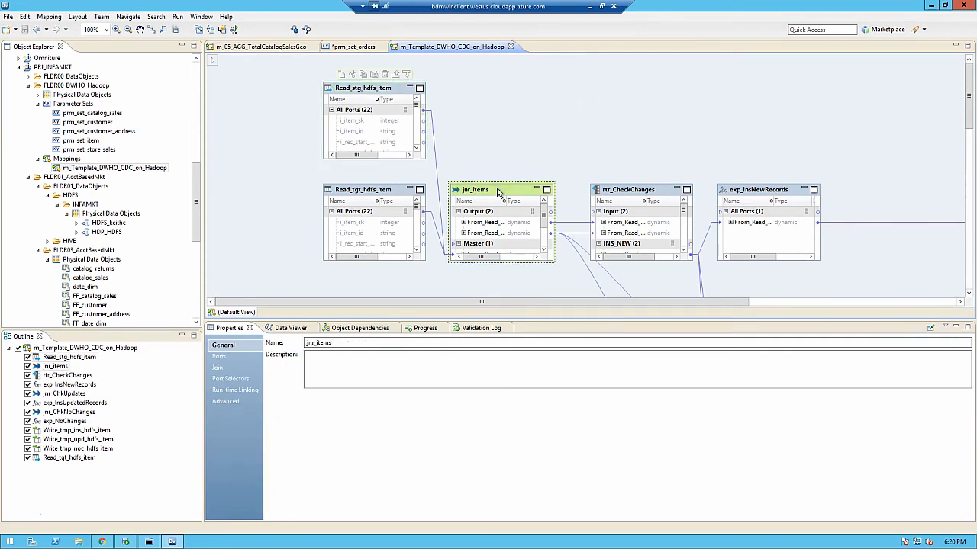
{"action": "left_click", "coordinate": [214, 379]}
{"action": "left_click", "coordinate": [217, 369]}
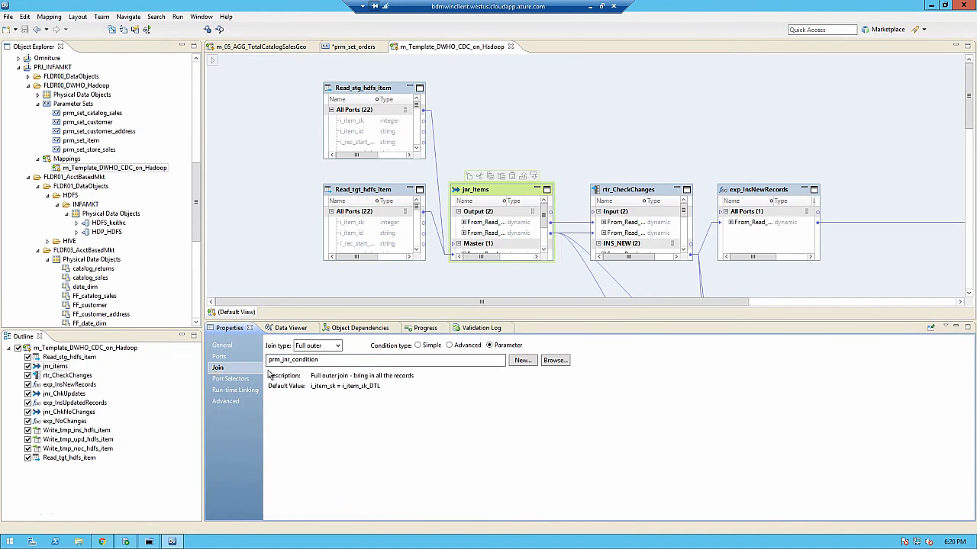
{"action": "left_click", "coordinate": [552, 363]}
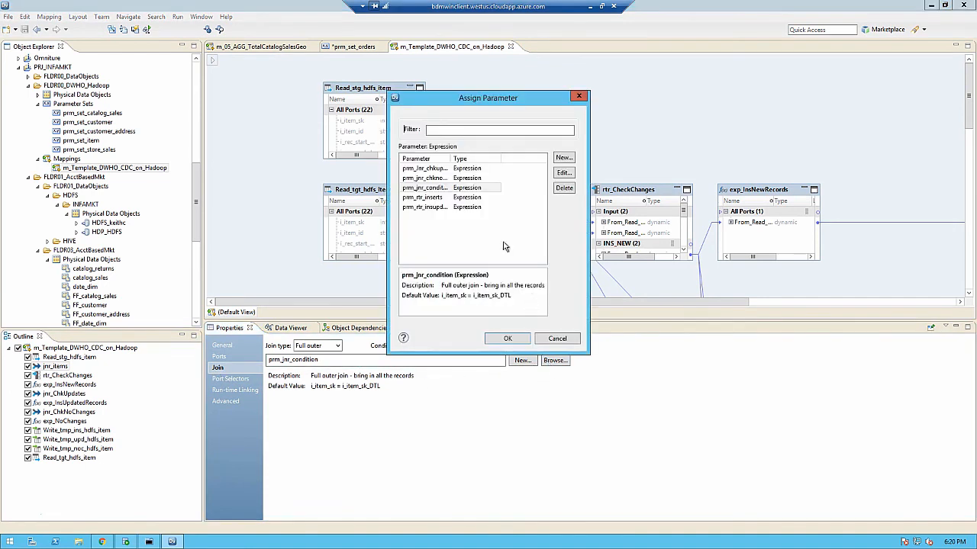
{"action": "left_click", "coordinate": [566, 173]}
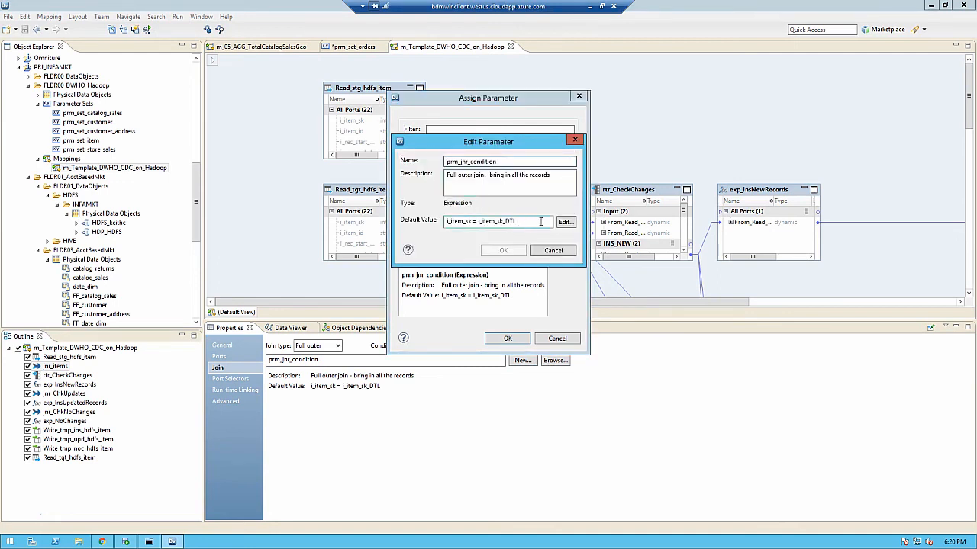
{"action": "left_click_drag", "start_coordinate": [541, 222], "coordinate": [422, 221]}
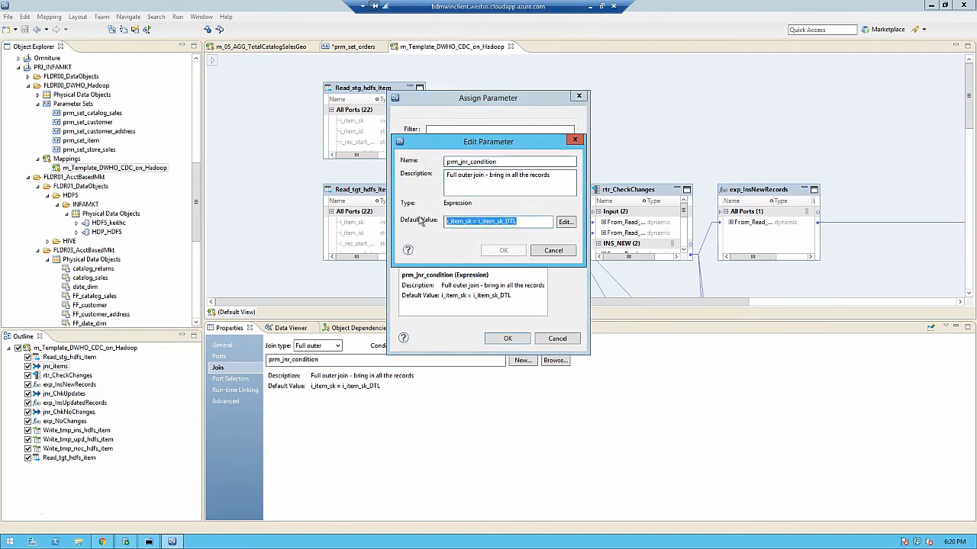
{"action": "left_click", "coordinate": [555, 253]}
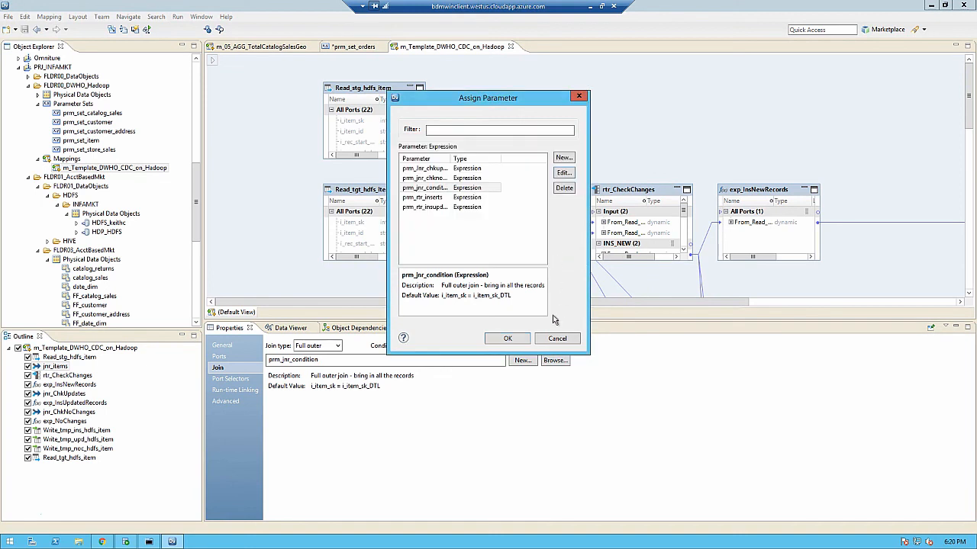
{"action": "left_click", "coordinate": [547, 340]}
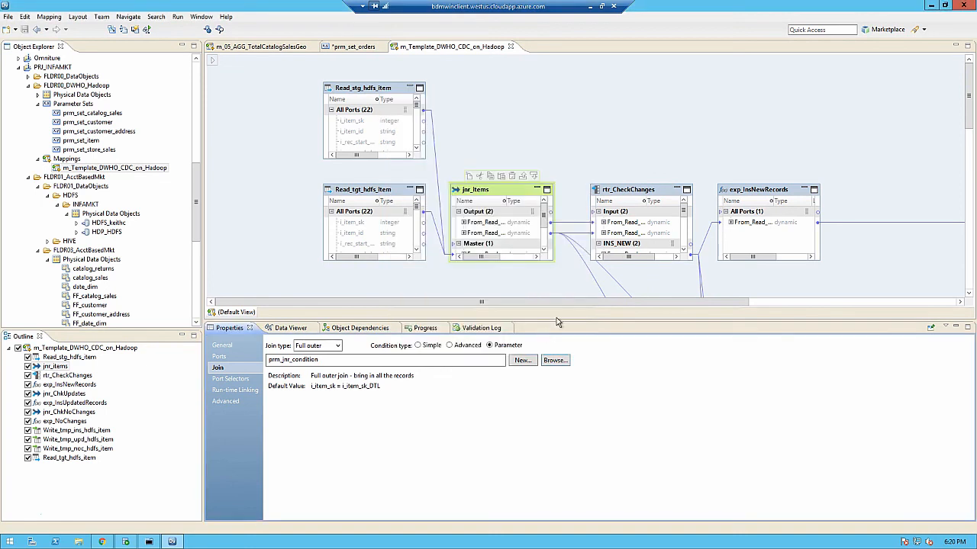
Step: Review the output groups of the rtr_CheckChanges router and open the INS_UPD group's filter condition editor, closing it without changes
{"action": "left_click", "coordinate": [665, 194]}
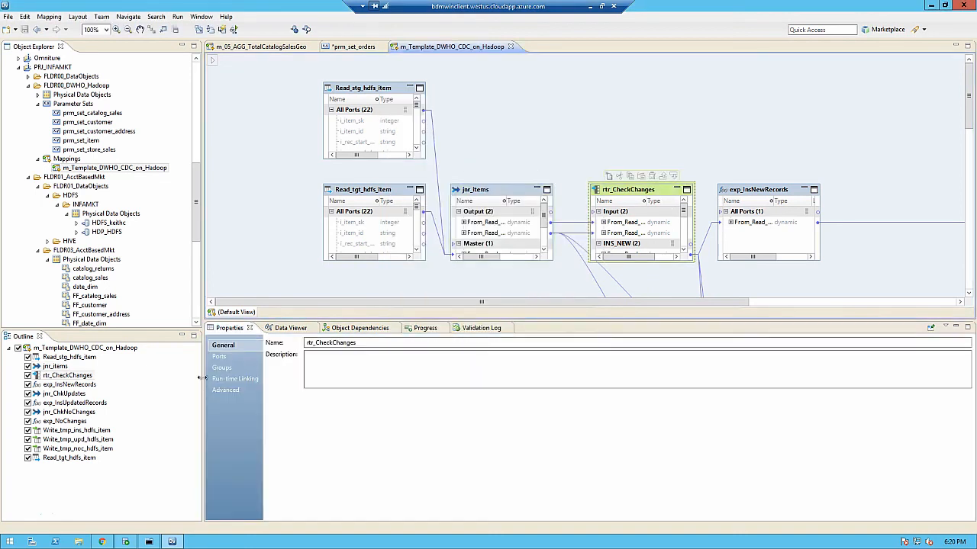
{"action": "left_click", "coordinate": [221, 368]}
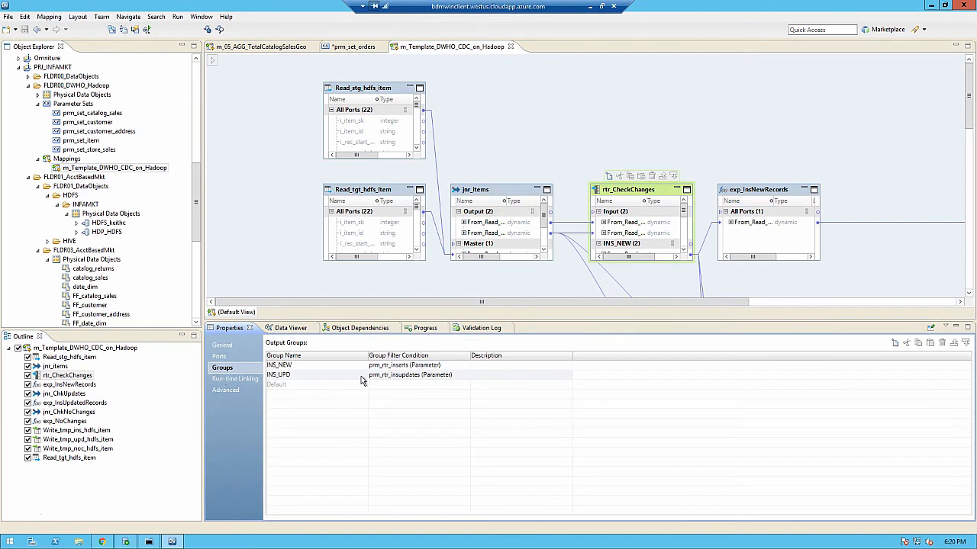
{"action": "left_click", "coordinate": [464, 377]}
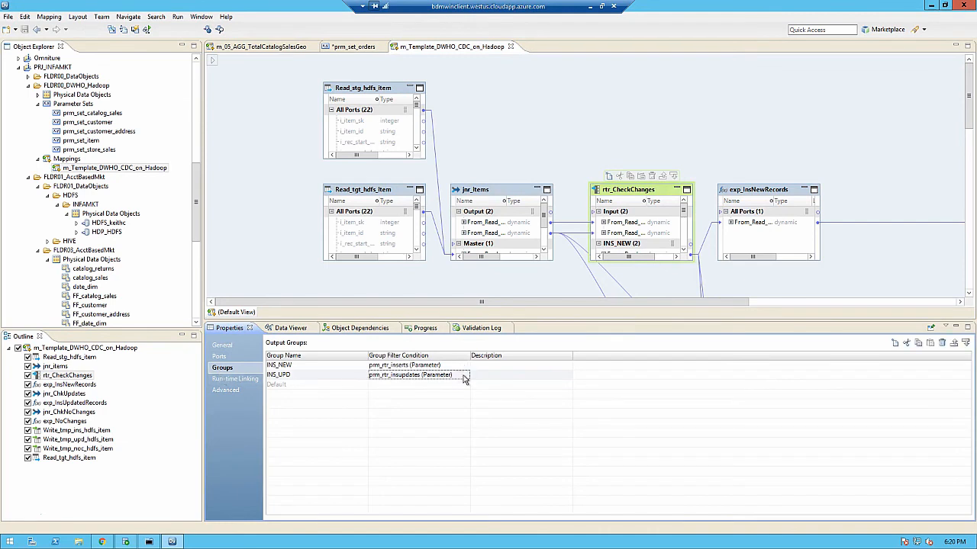
{"action": "left_click", "coordinate": [467, 379]}
{"action": "left_click", "coordinate": [467, 377]}
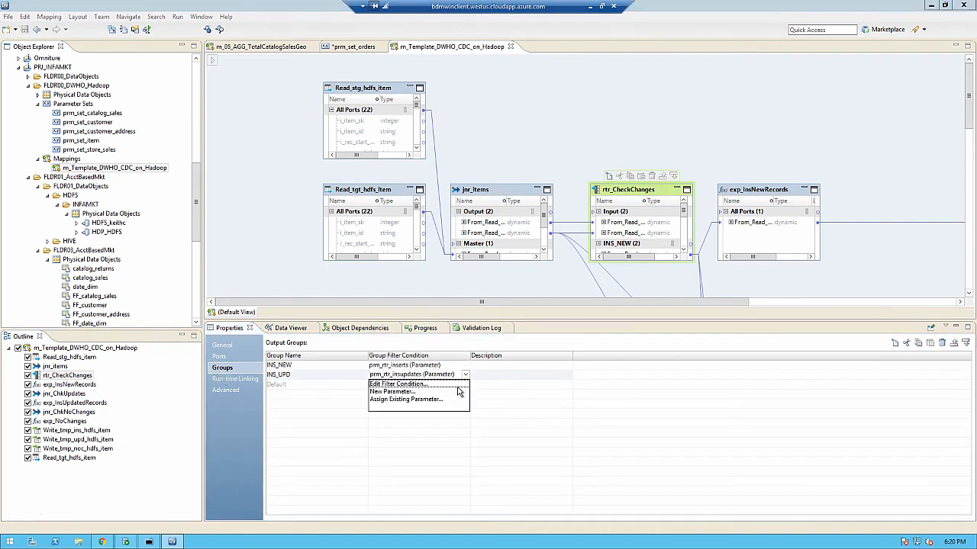
{"action": "left_click", "coordinate": [458, 384]}
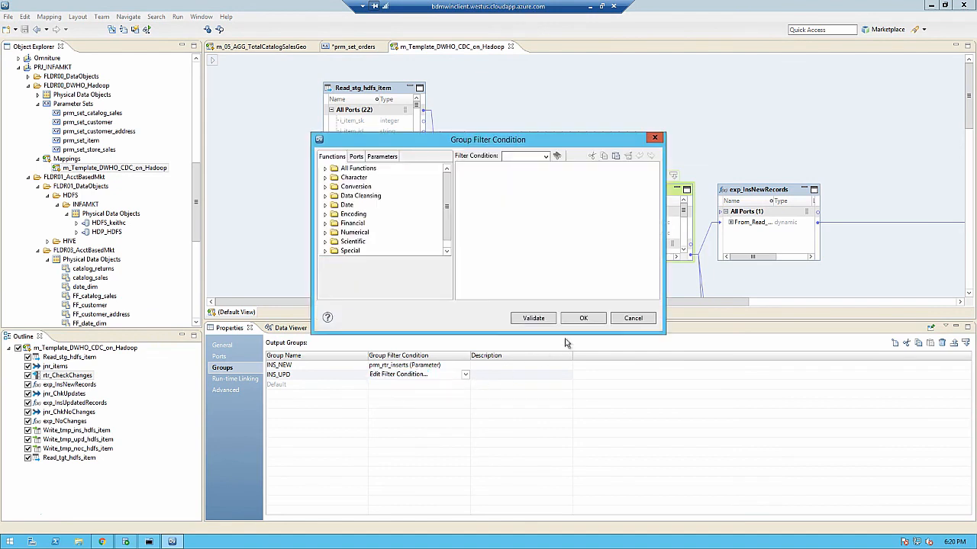
{"action": "left_click", "coordinate": [633, 318]}
Step: Look through the existing expression parameters for the INS_UPD group filter and inspect the default expression of prm_rtr_insupdates, cancelling without changes
{"action": "left_click", "coordinate": [465, 374]}
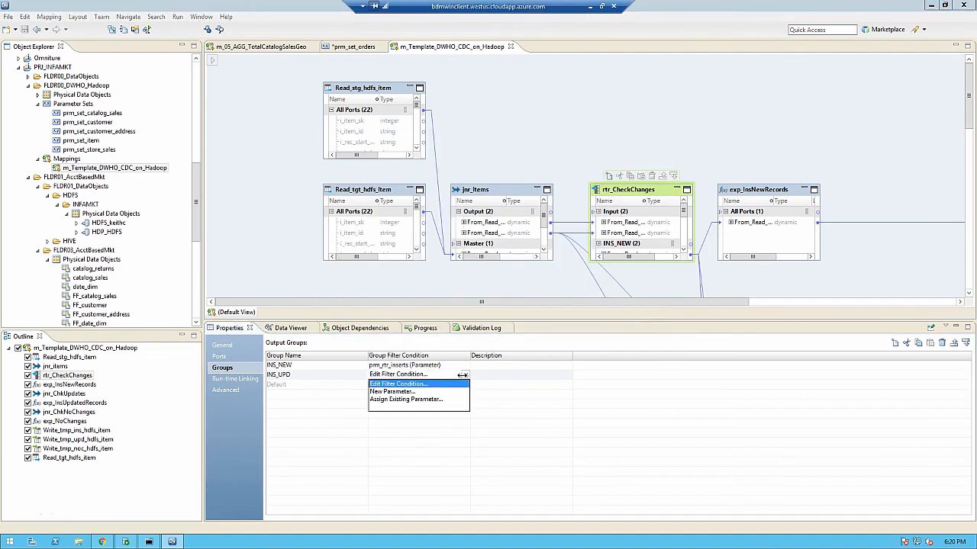
{"action": "left_click", "coordinate": [435, 400]}
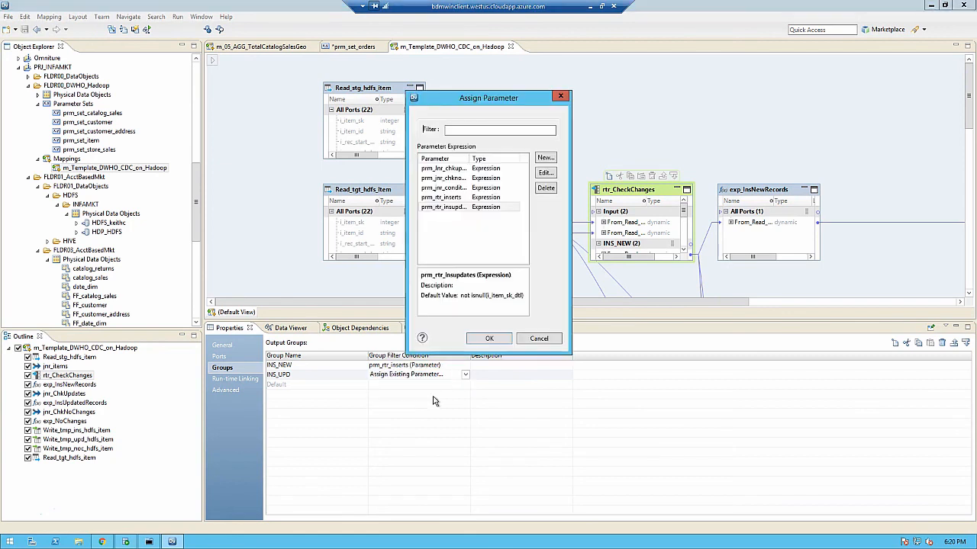
{"action": "left_click", "coordinate": [457, 199]}
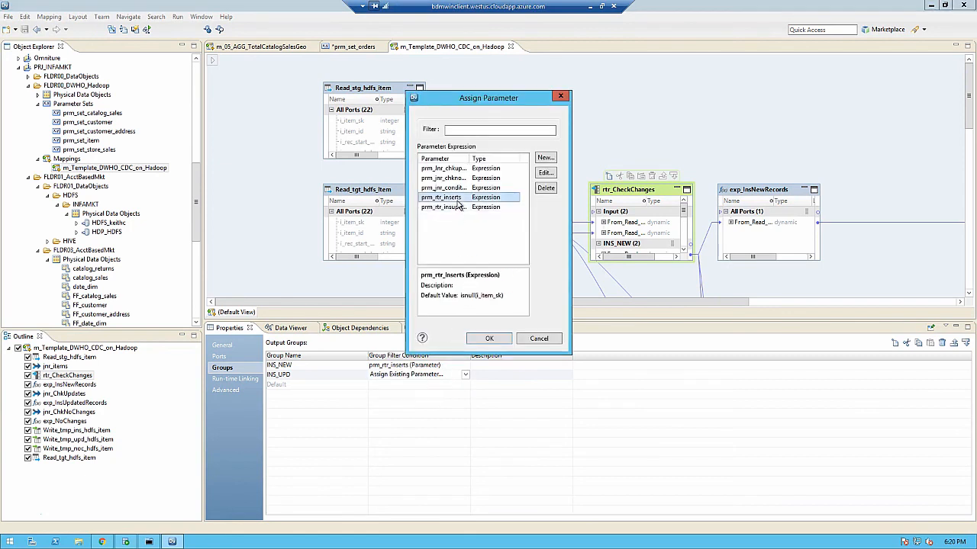
{"action": "left_click", "coordinate": [457, 208]}
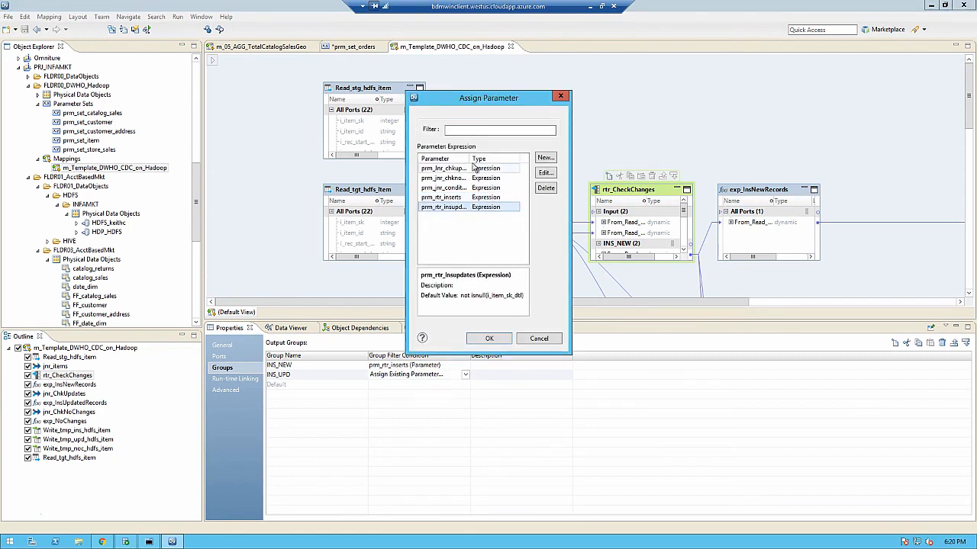
{"action": "left_click_drag", "start_coordinate": [470, 159], "coordinate": [486, 159]}
{"action": "left_click", "coordinate": [552, 174]}
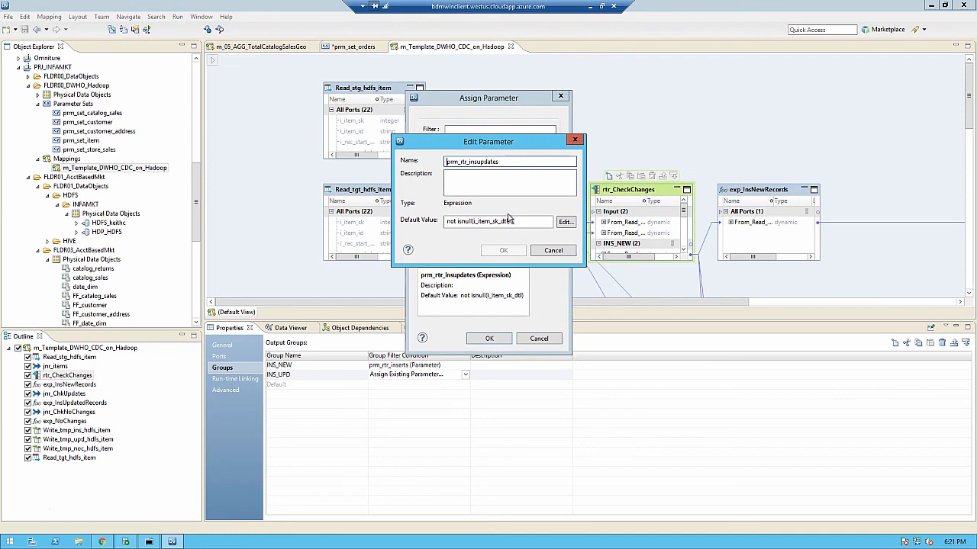
{"action": "left_click", "coordinate": [565, 222]}
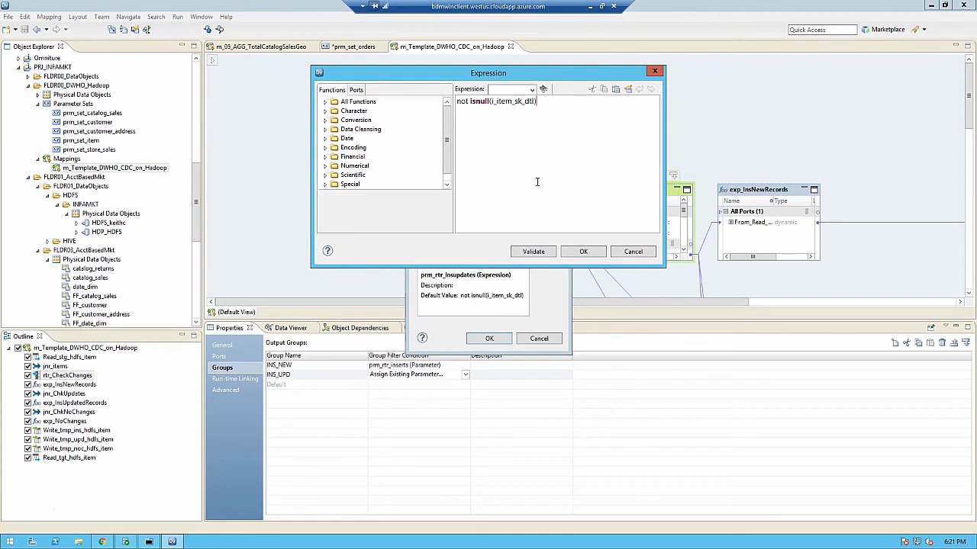
{"action": "type", "text": "g"}
{"action": "left_click", "coordinate": [632, 253]}
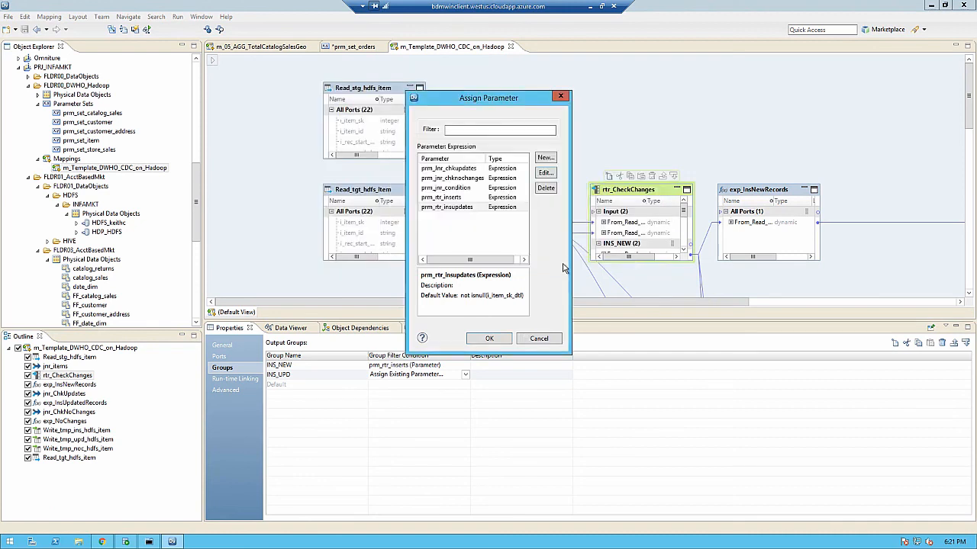
{"action": "left_click", "coordinate": [546, 342]}
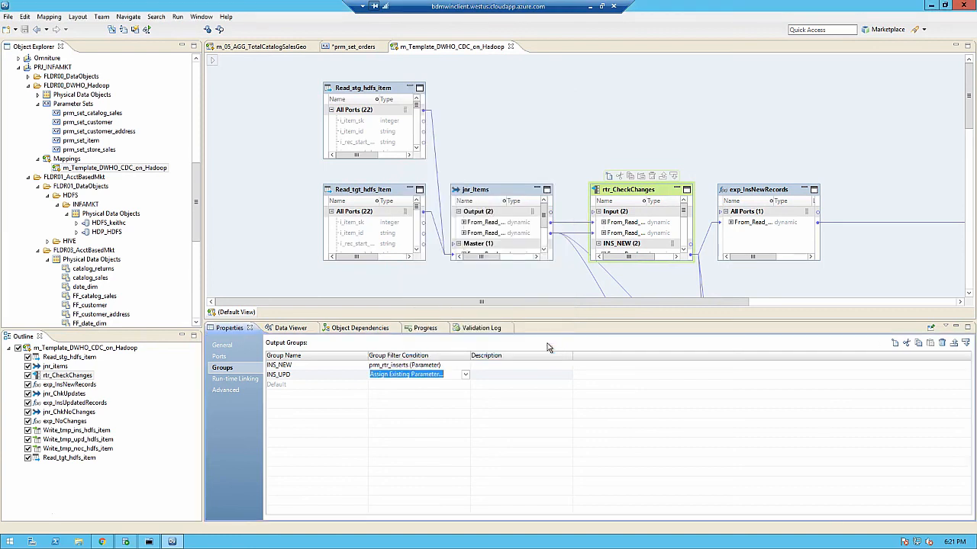
{"action": "left_click", "coordinate": [584, 113]}
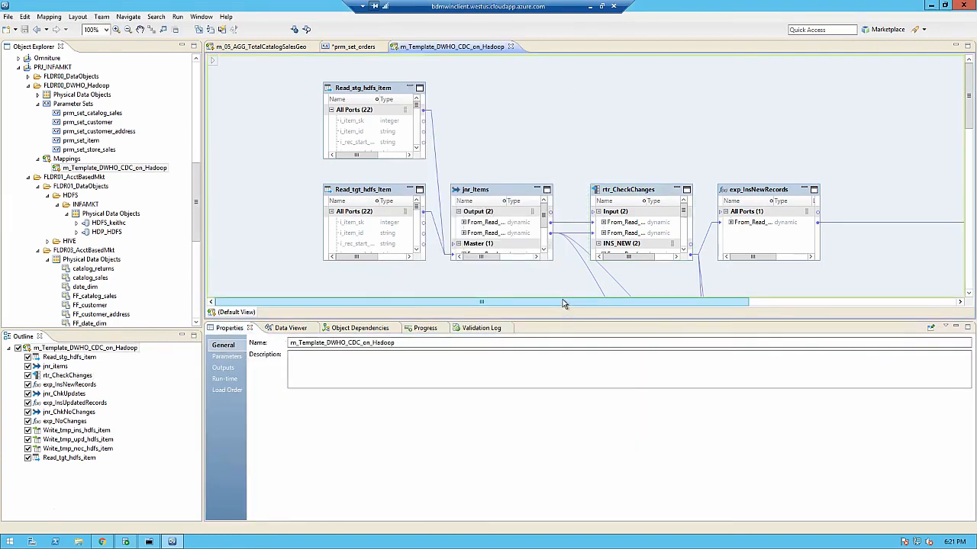
Step: Examine the run-time linking and data object parameters of the Write_tmp_ins_hdfs_item transformation
{"action": "left_click_drag", "start_coordinate": [562, 303], "coordinate": [672, 303]}
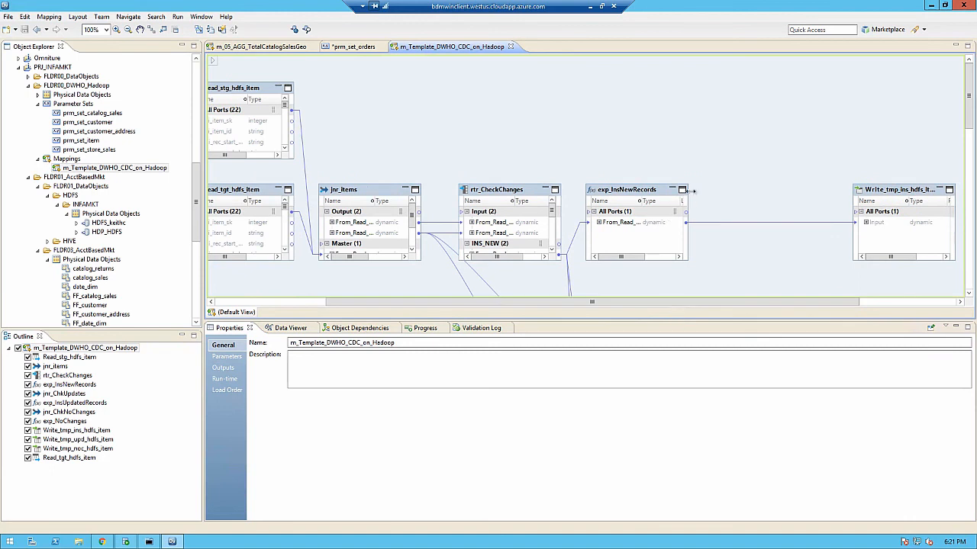
{"action": "left_click", "coordinate": [926, 196]}
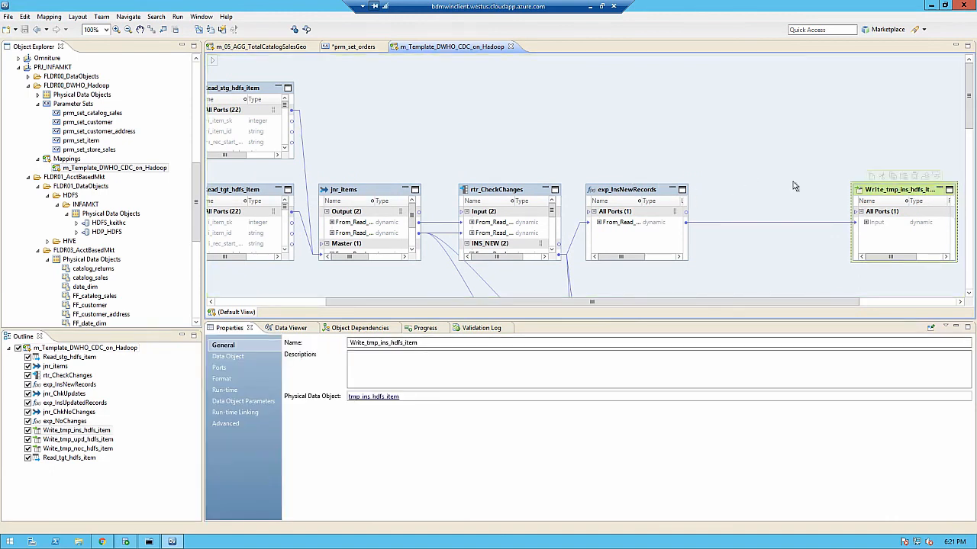
{"action": "left_click", "coordinate": [235, 412]}
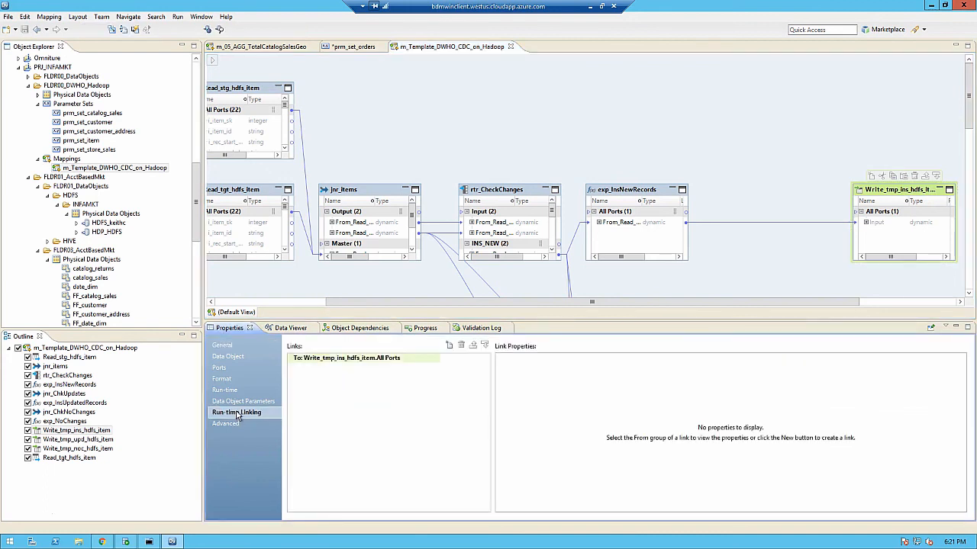
{"action": "left_click", "coordinate": [246, 401]}
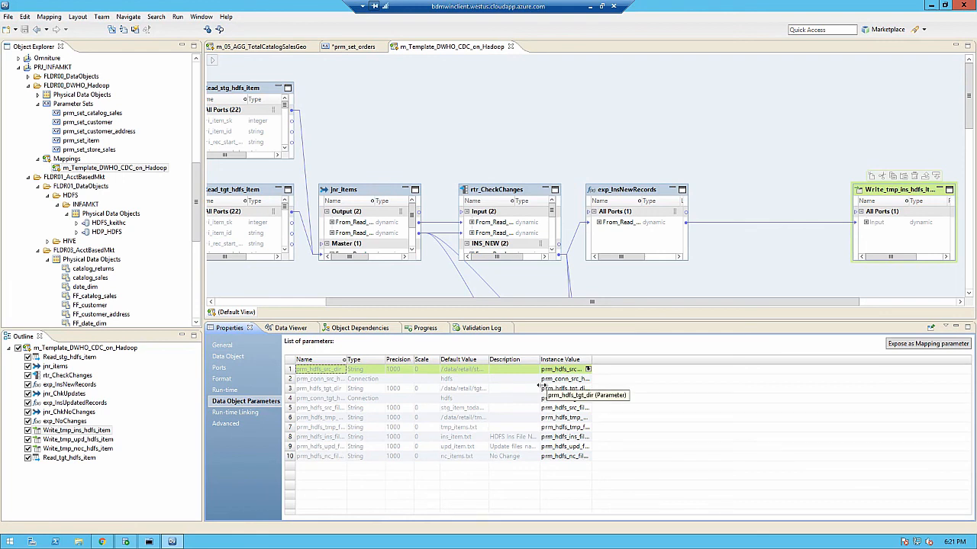
Step: Review the mapping-level parameter list of m_Template_DWHO_CDC_on_Hadoop and locate the prm_set_orders parameter set in the project tree
{"action": "left_click", "coordinate": [501, 137]}
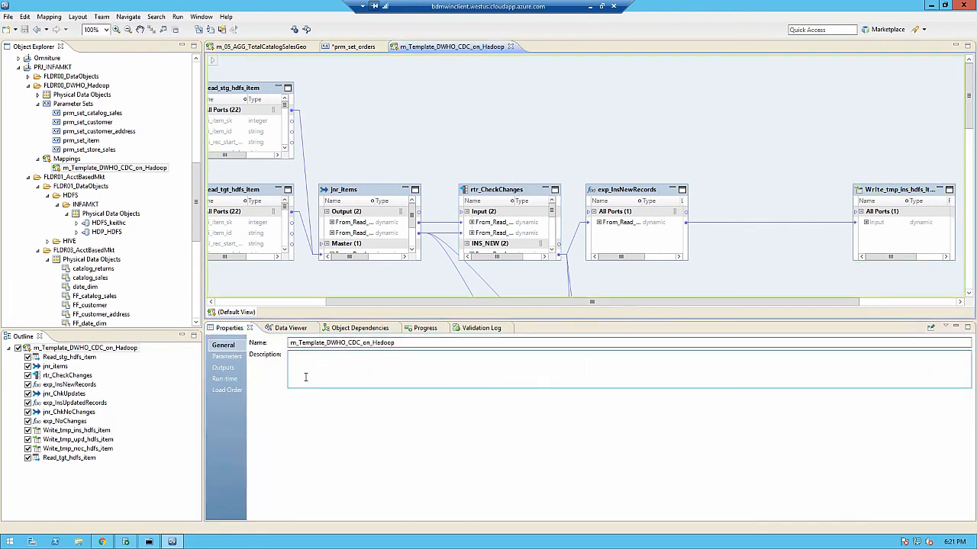
{"action": "left_click", "coordinate": [231, 359]}
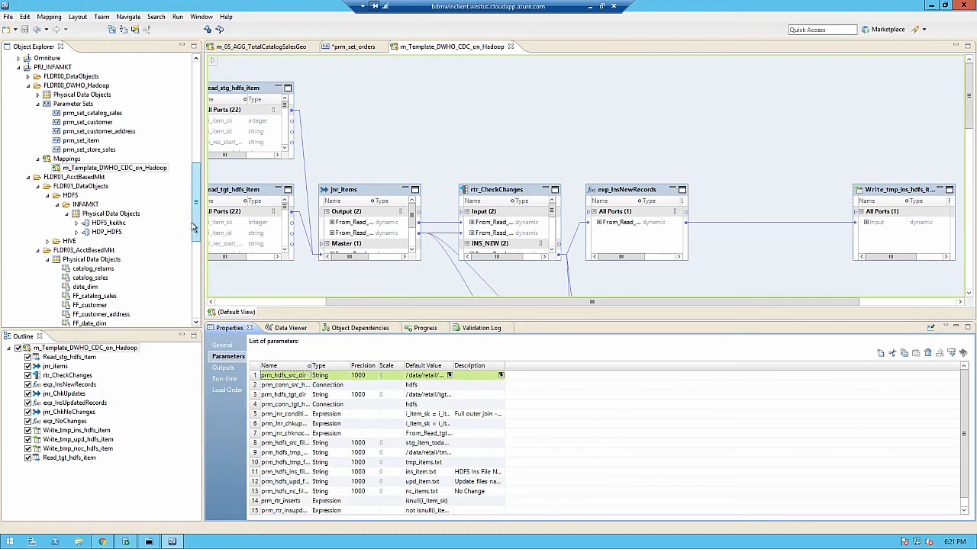
{"action": "left_click_drag", "start_coordinate": [197, 223], "coordinate": [197, 279]}
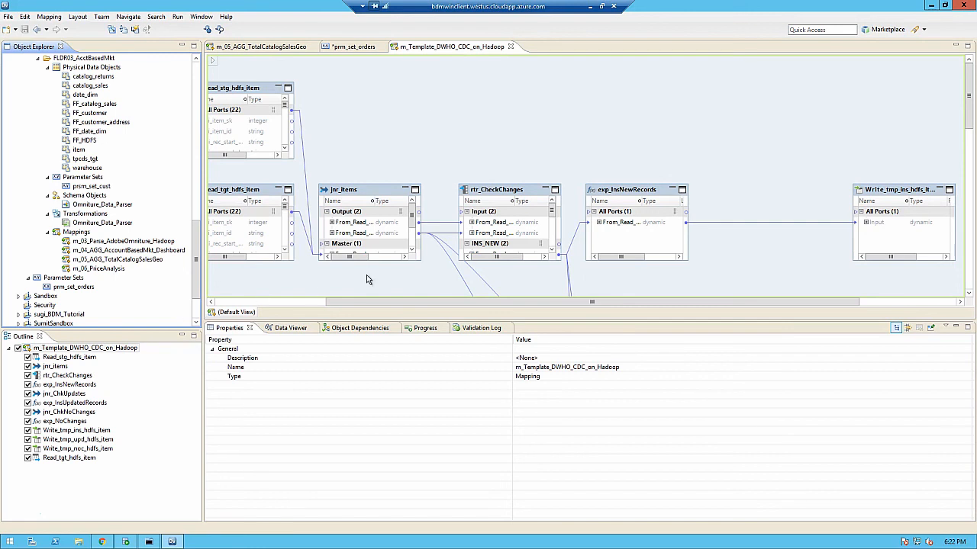
{"action": "left_click", "coordinate": [470, 107]}
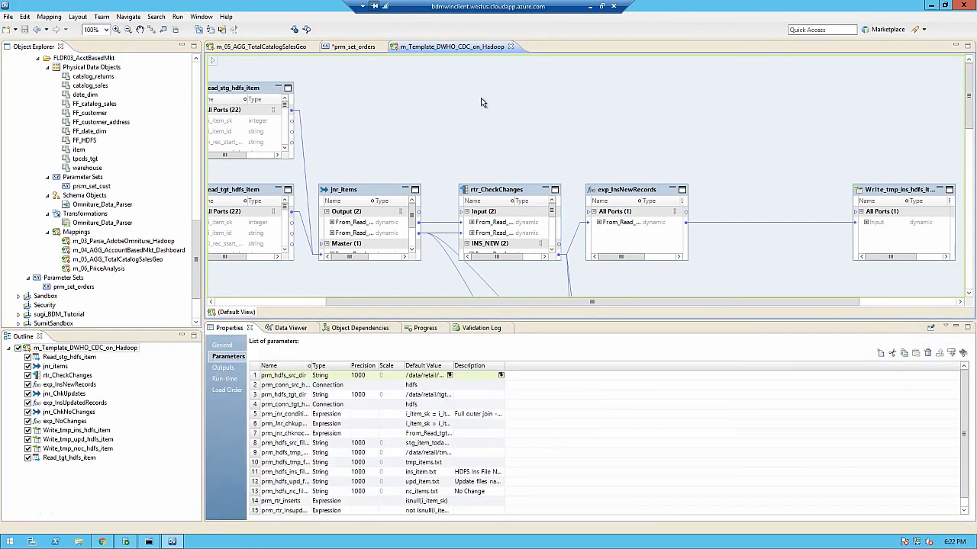